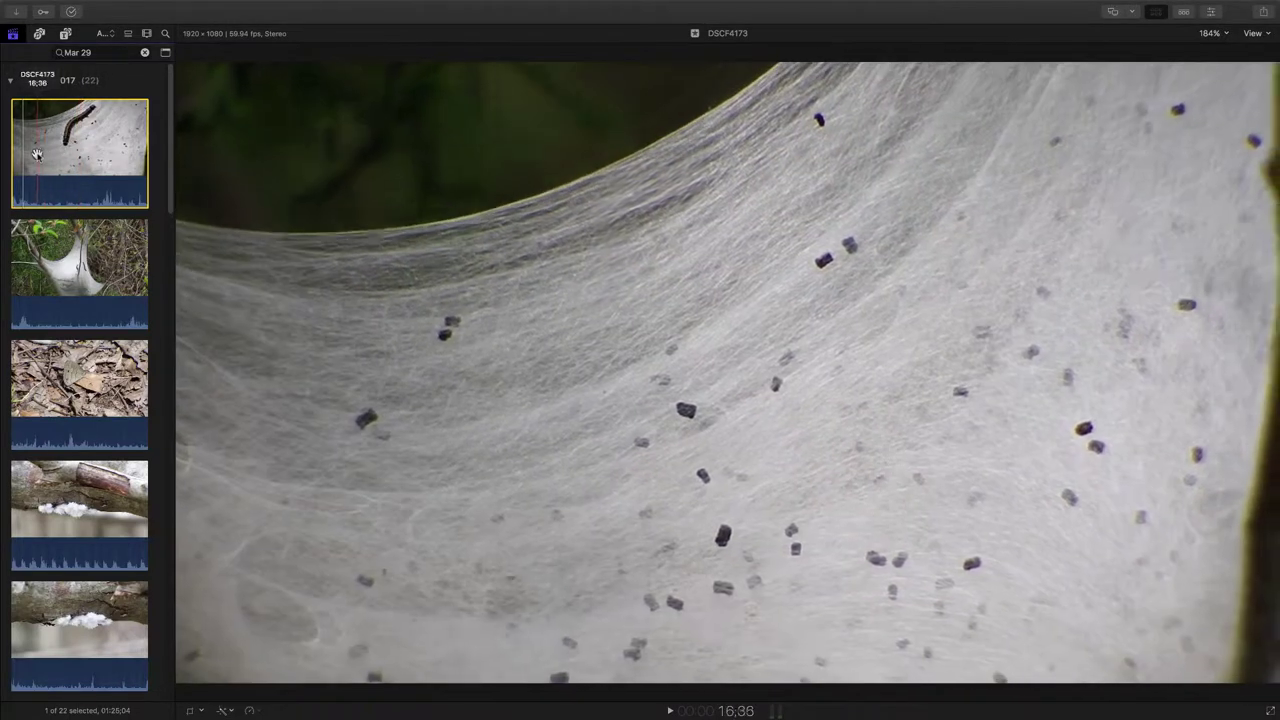
Play the caterpillar silk-web clip DSCF4173 in the viewer, then pause it
key("space")
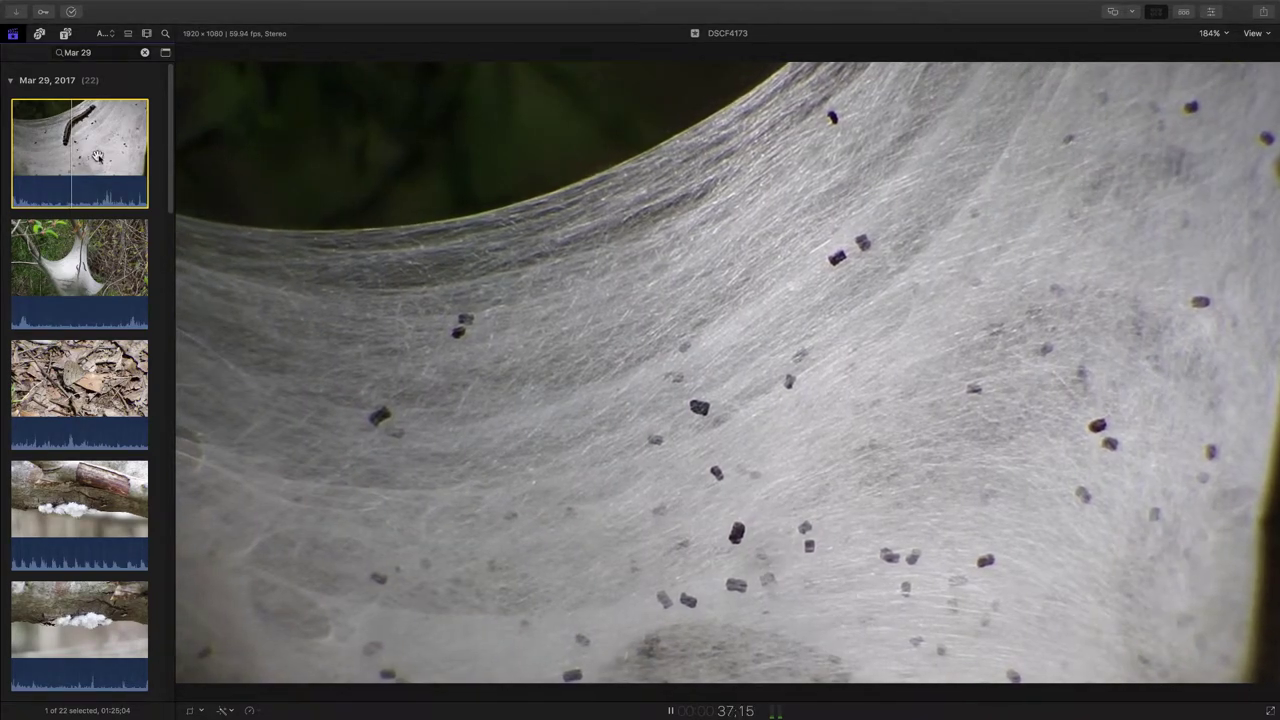
key("space")
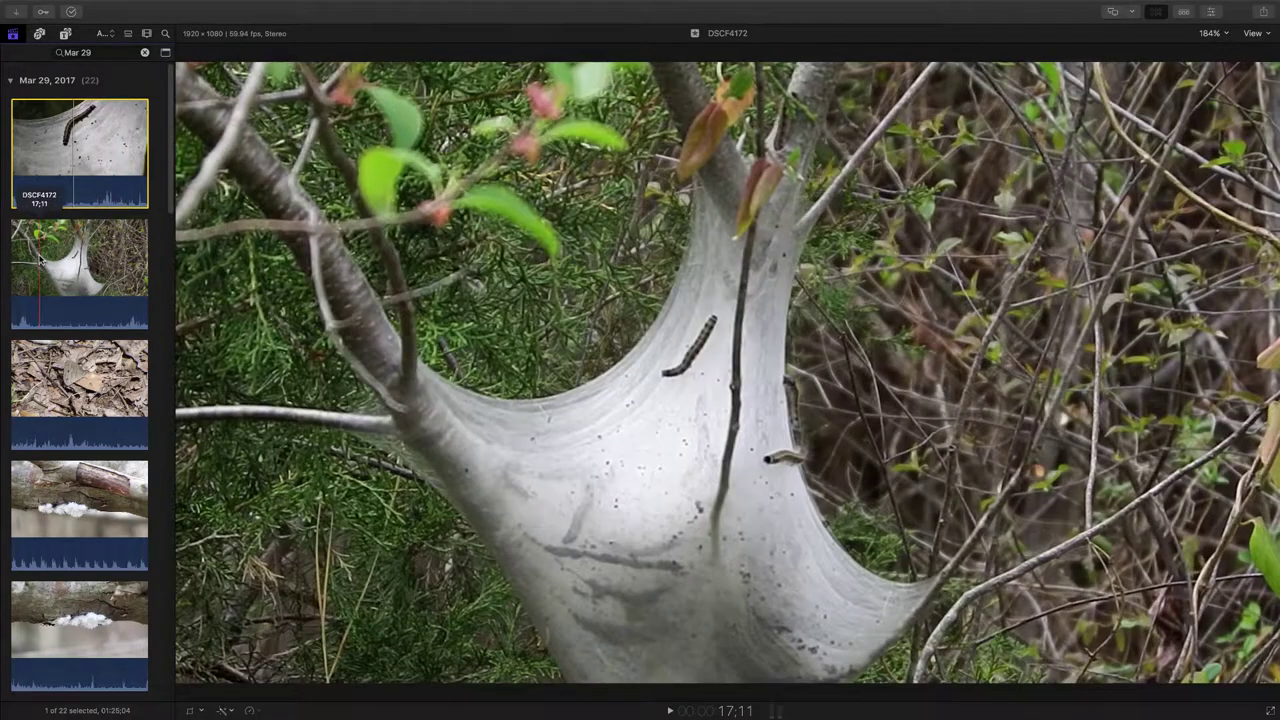
Play the tent caterpillar nest clip DSCF4172 in the viewer
key("space")
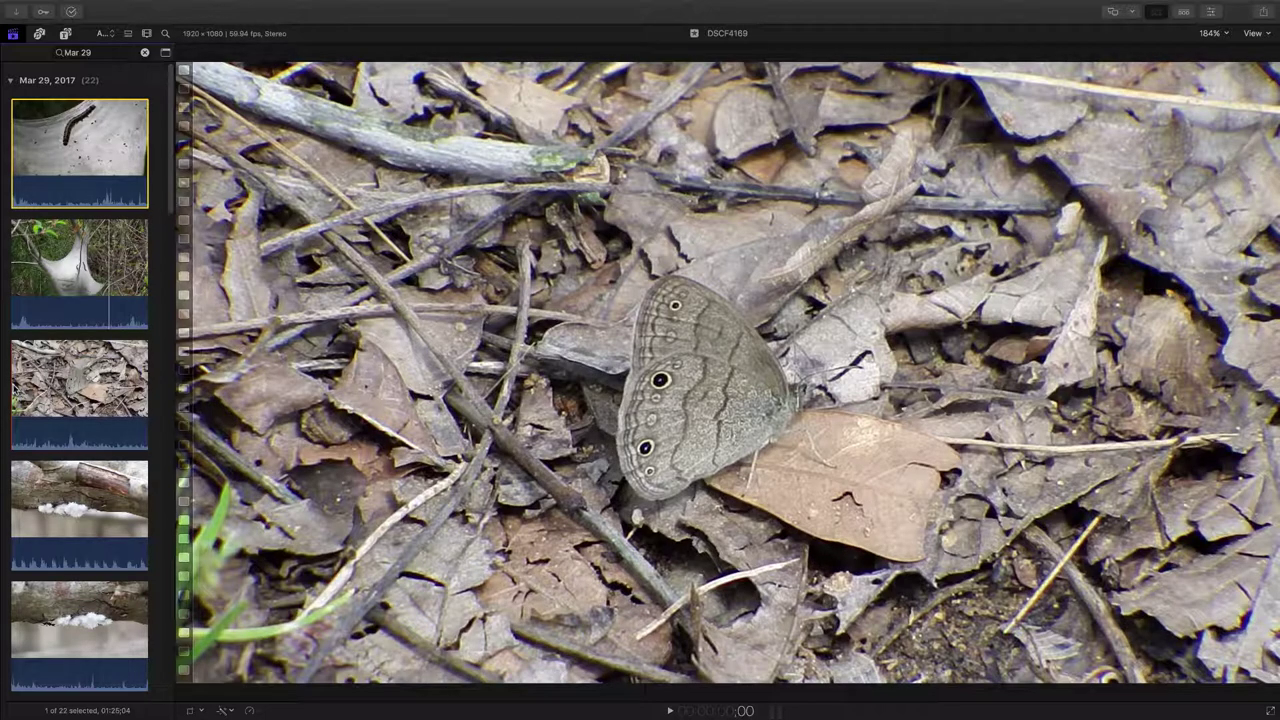
Play the butterfly-on-dead-leaves clip DSCF4169 and select its browser thumbnail
key("space")
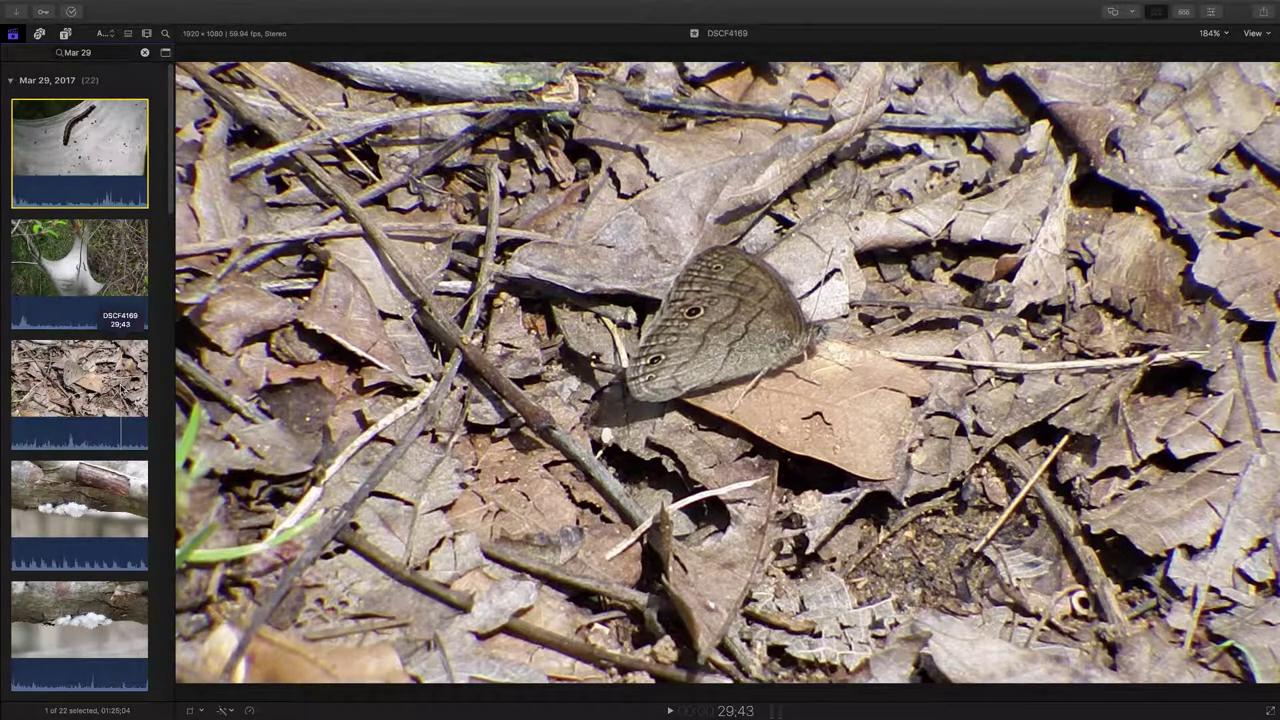
left_click(119, 395)
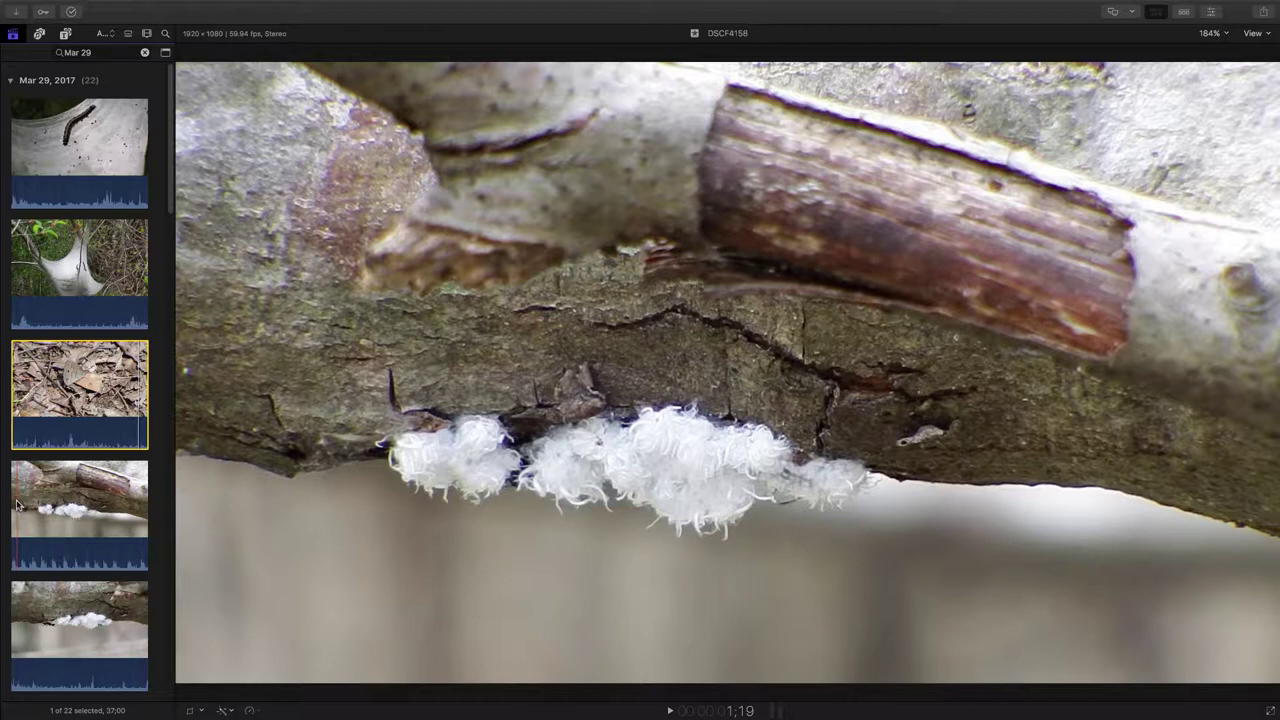
Play clip DSCF4158 of white fluffy insects clustered under a branch
key("space")
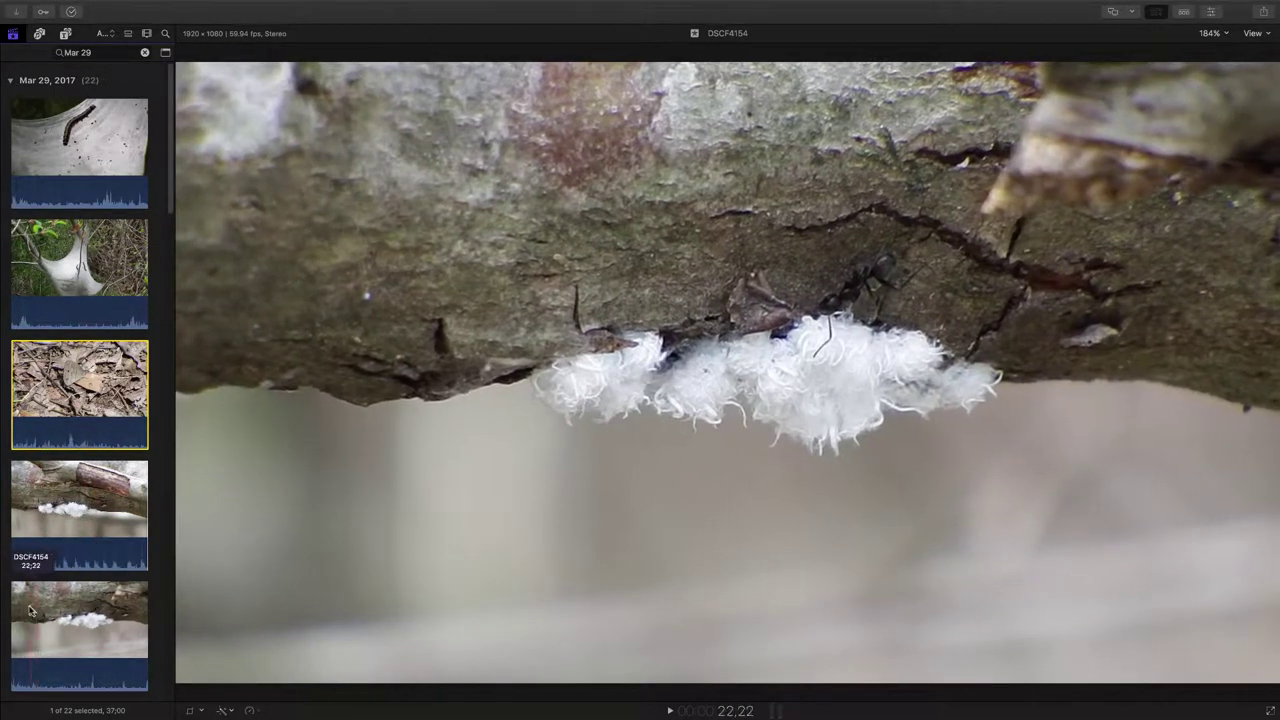
Play the closer fluffy-insect clip DSCF4154, then scroll the browser down toward DSCF4152
key("space")
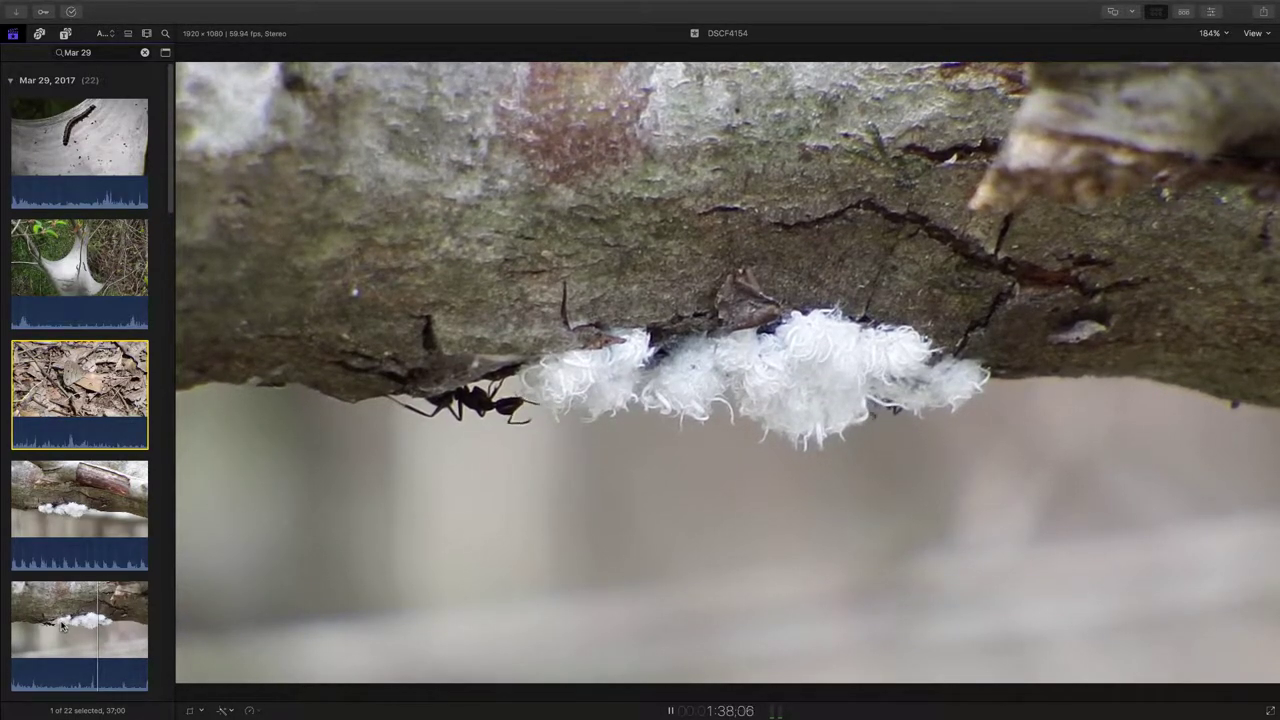
scroll(50, 652, "down", 3)
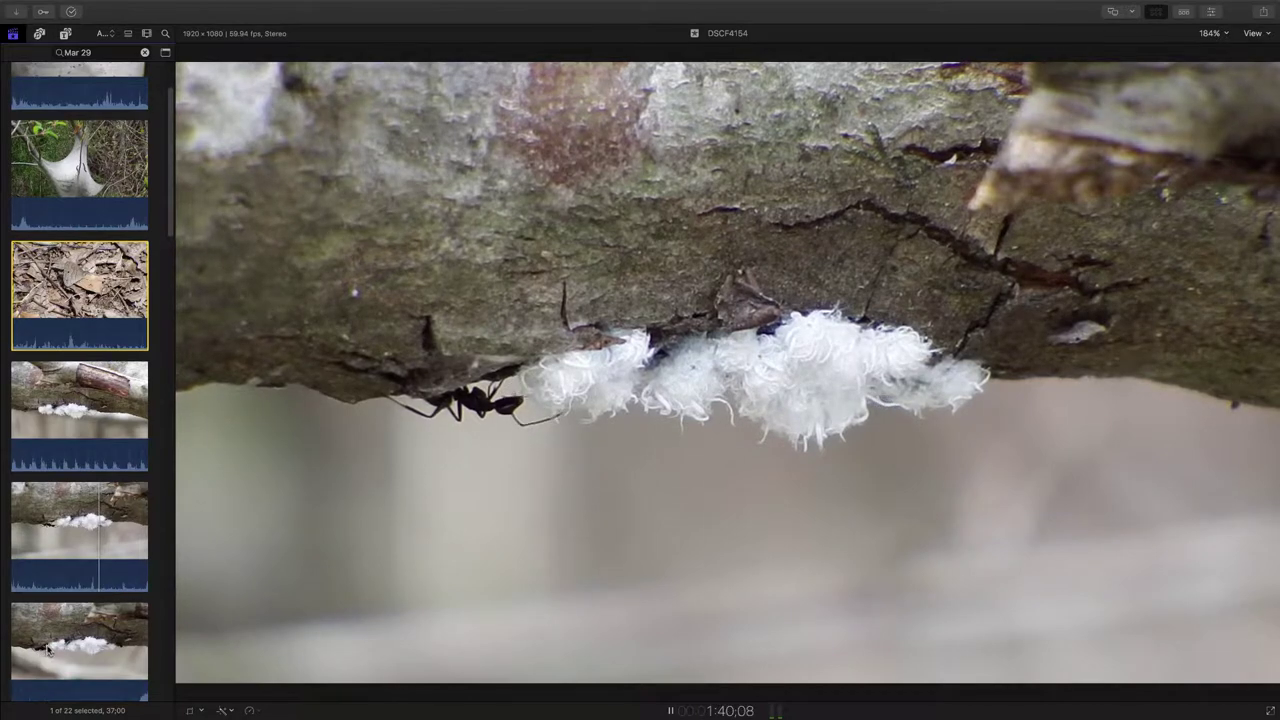
Load and play DSCF4152, showing ants crawling over the white fluffy insects
left_click(44, 646)
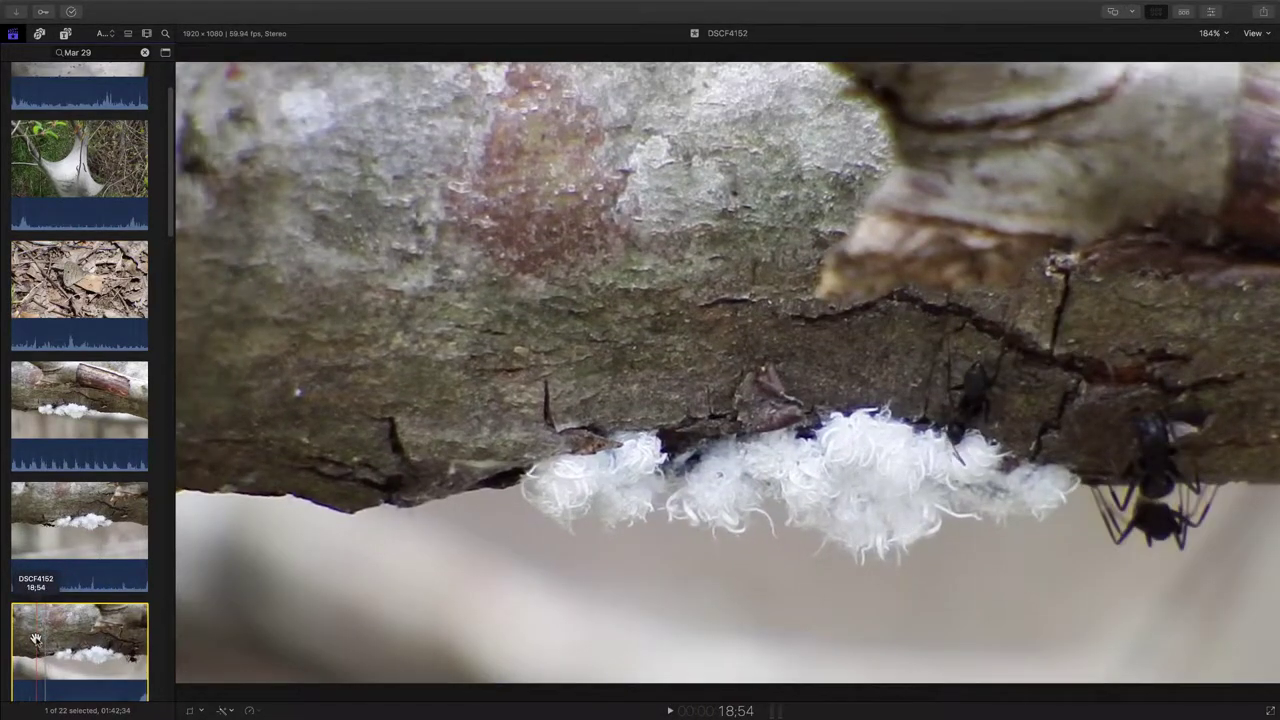
key("space")
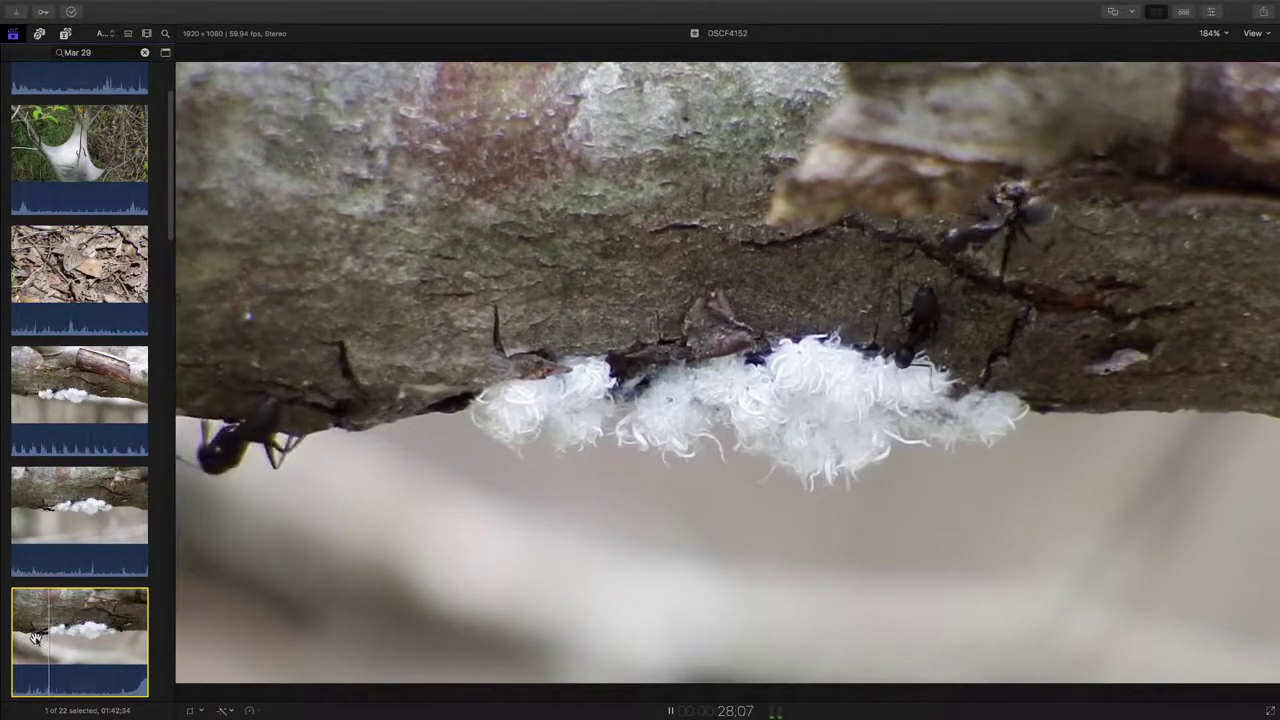
scroll(34, 638, "down", 3)
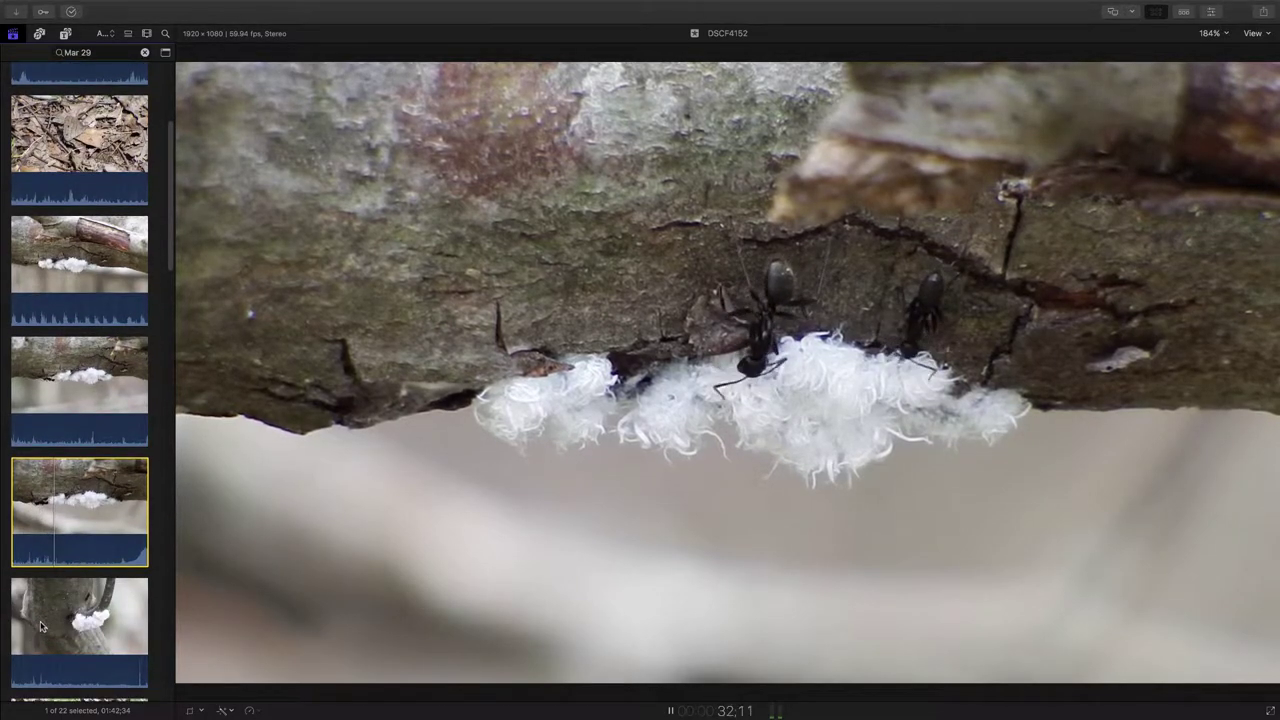
Load and play DSCF4151, showing ants by the fluff on a forked trunk
left_click(40, 626)
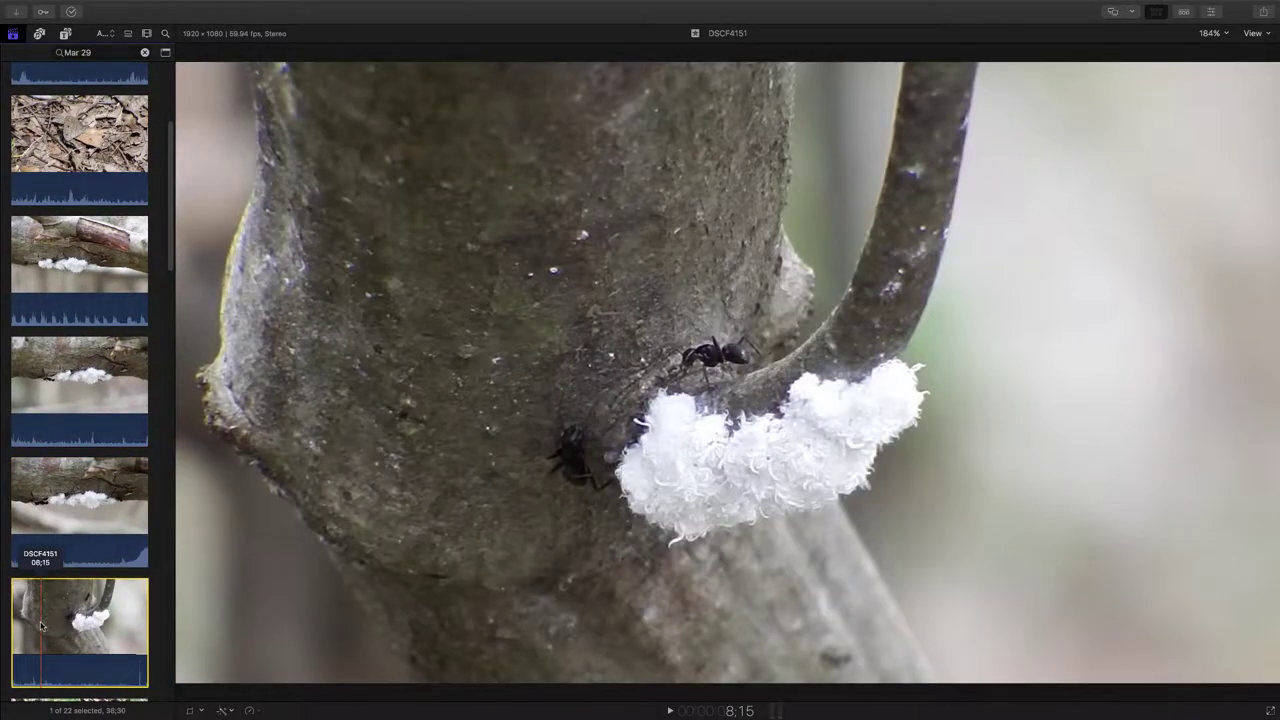
key("space")
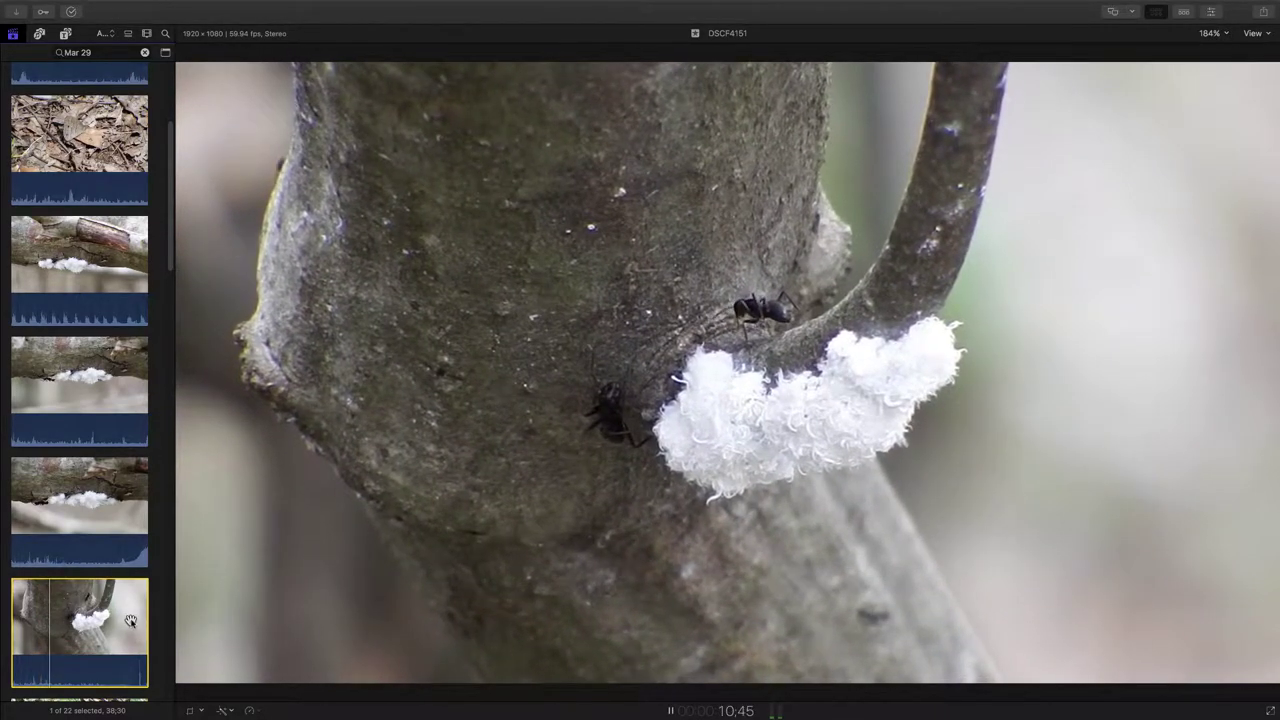
scroll(130, 621, "down", 3)
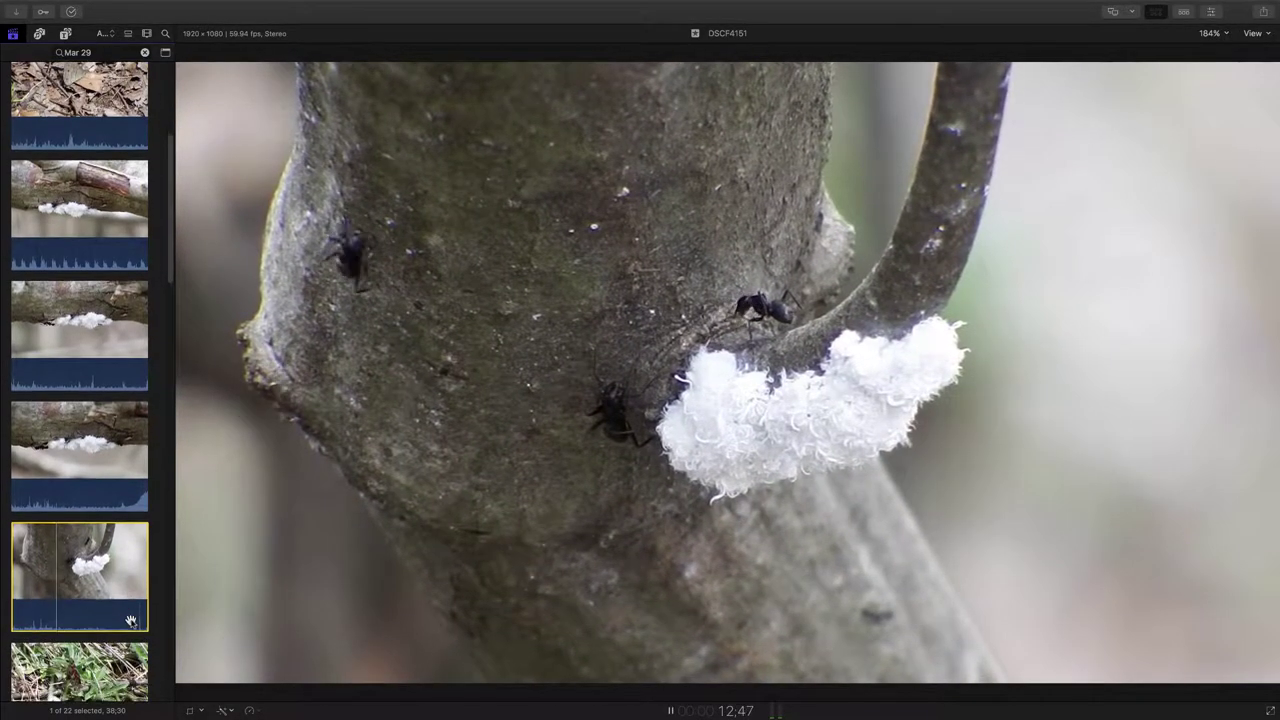
scroll(130, 621, "down", 1)
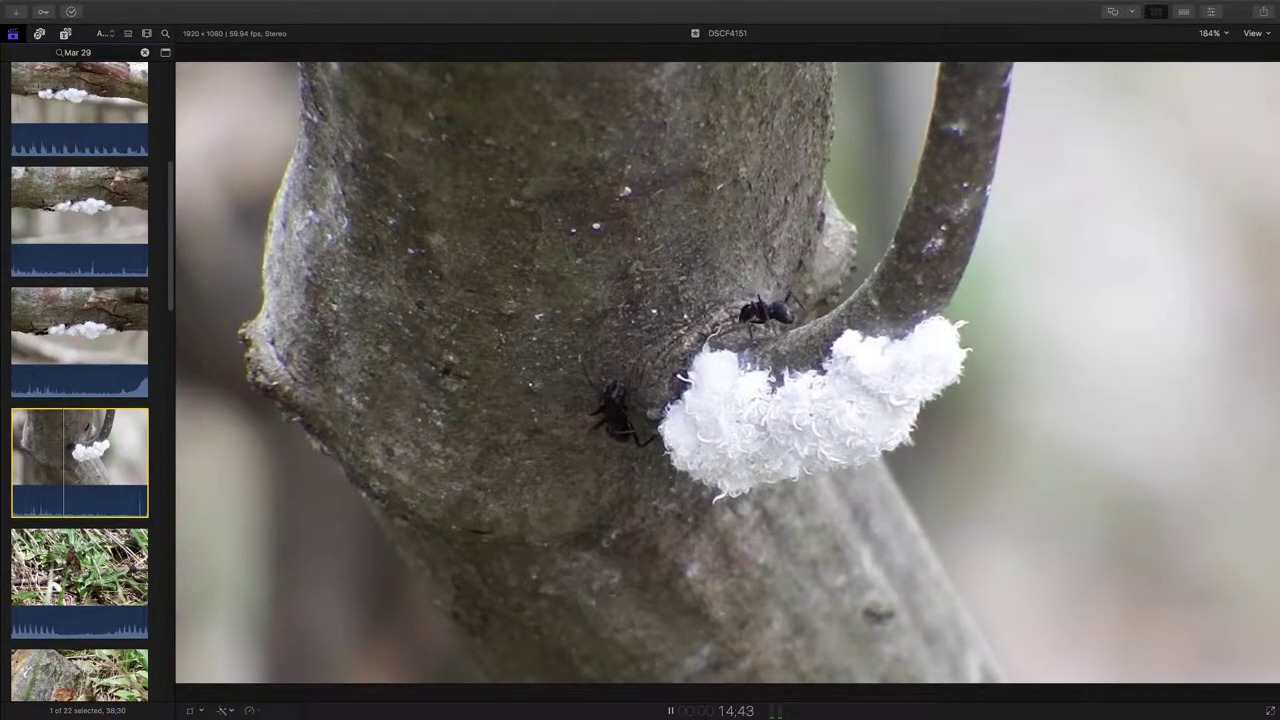
Load the grass clip DSCF4143 with the butterfly into the viewer
left_click(40, 583)
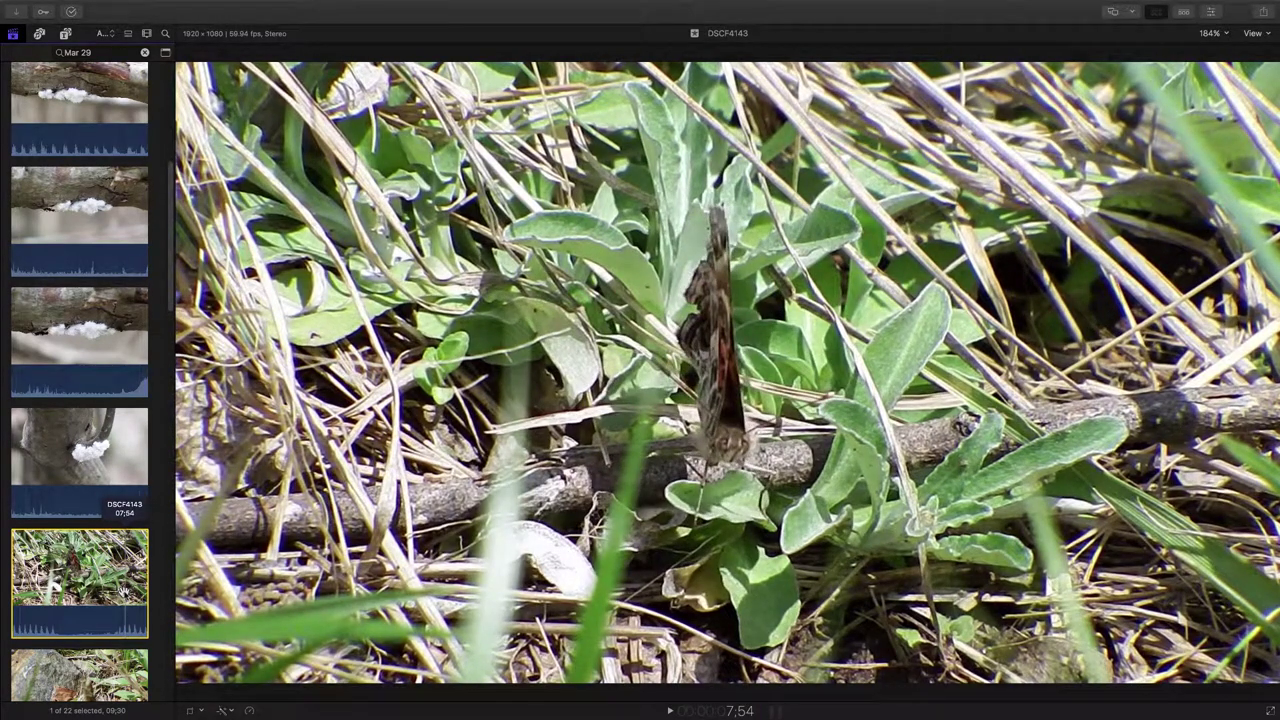
In Lightroom, view DSCF6436 and DSCF4982, then hide the right panels to enlarge photos
key("ctrl+Left")
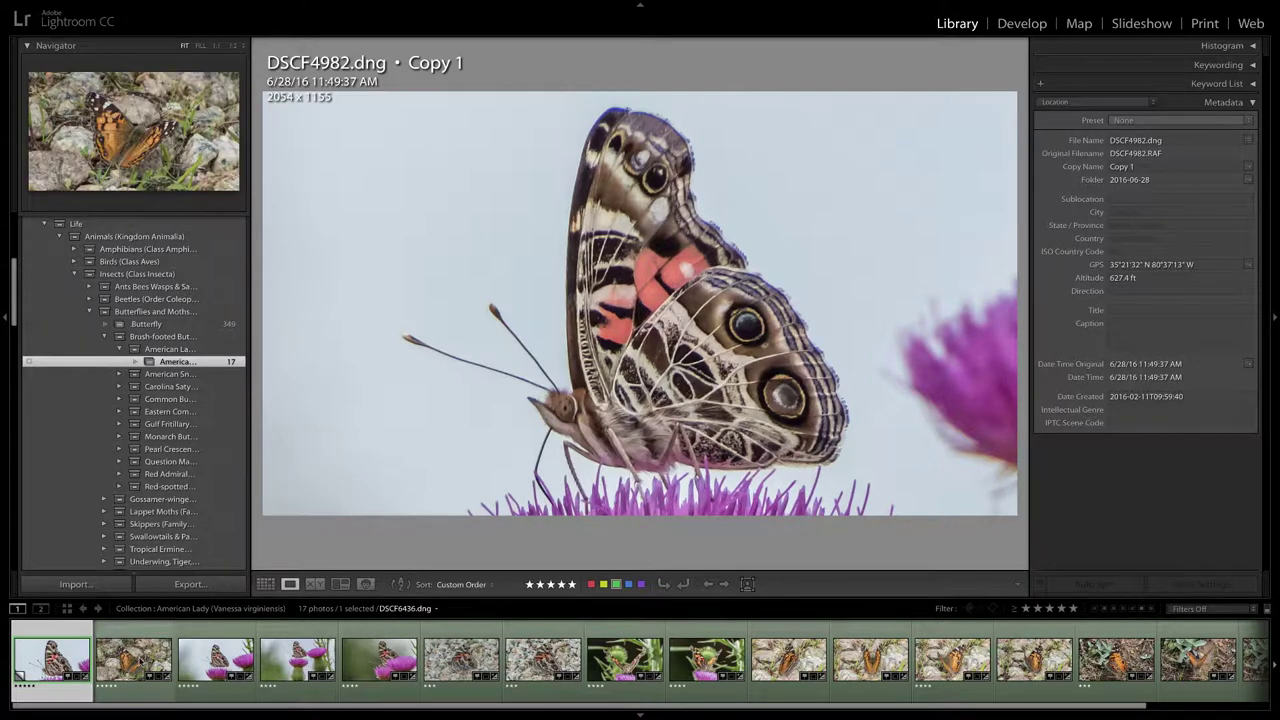
left_click(139, 661)
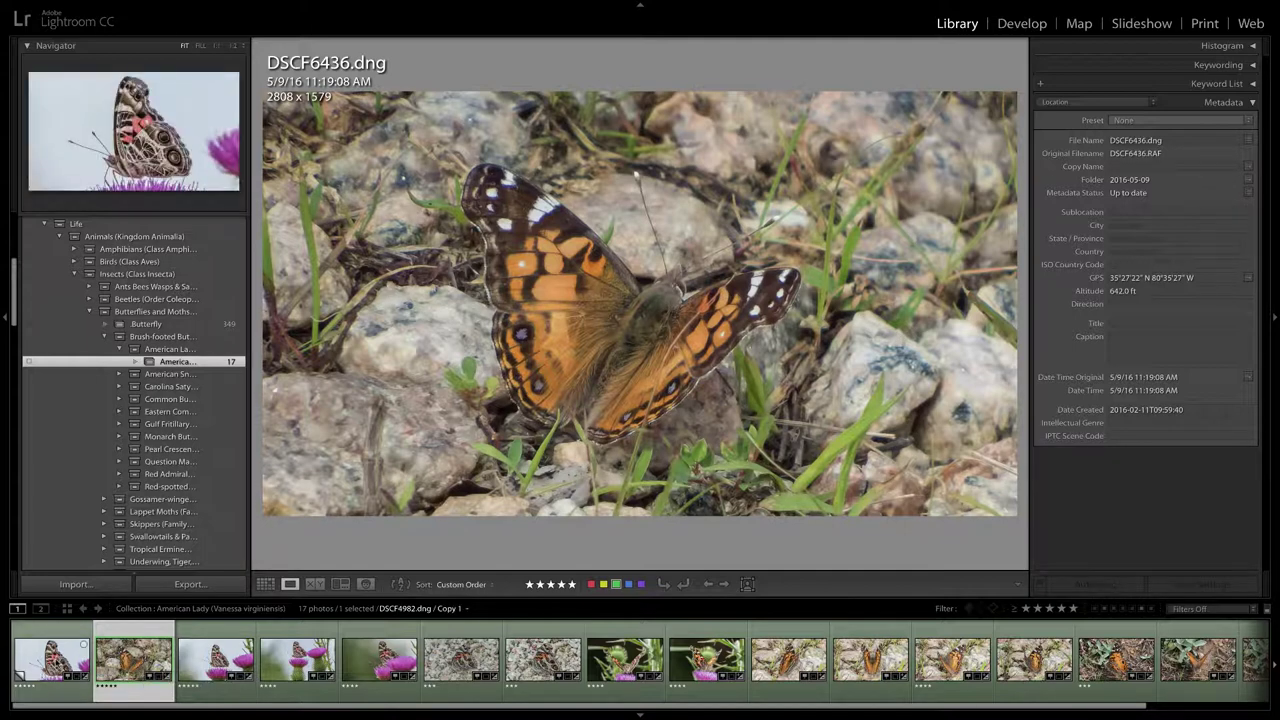
left_click(58, 662)
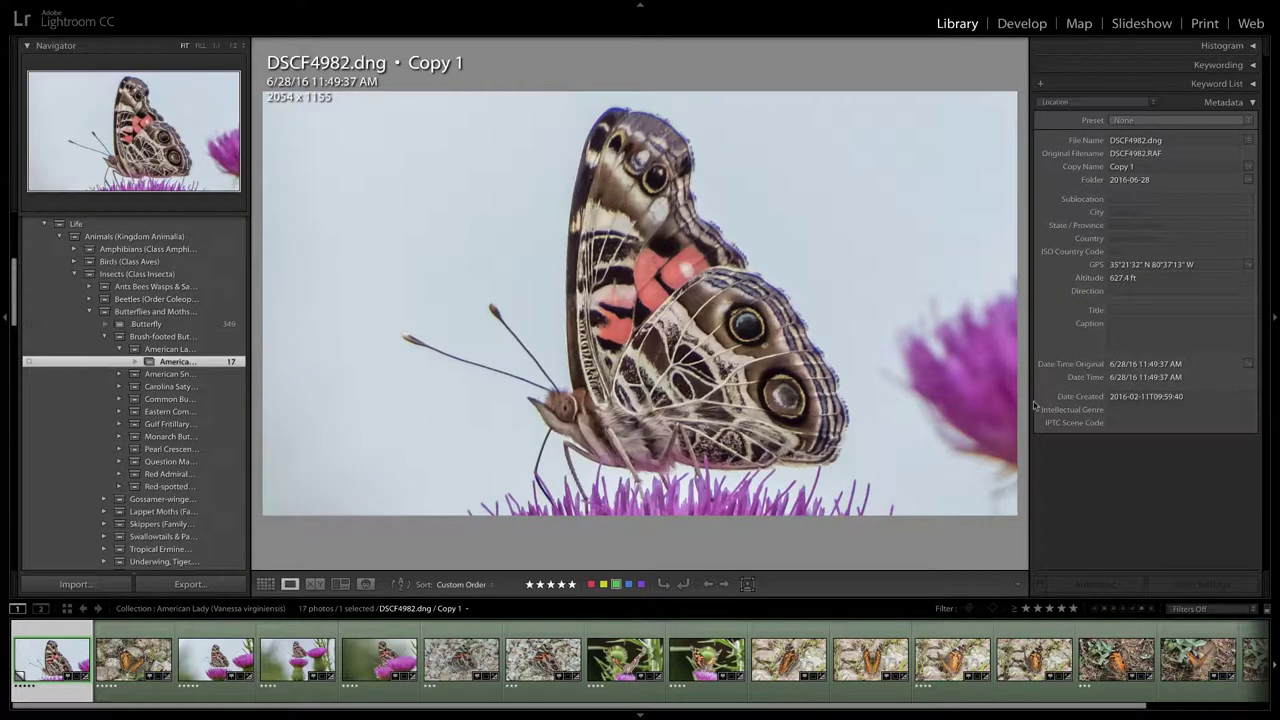
left_click(1275, 320)
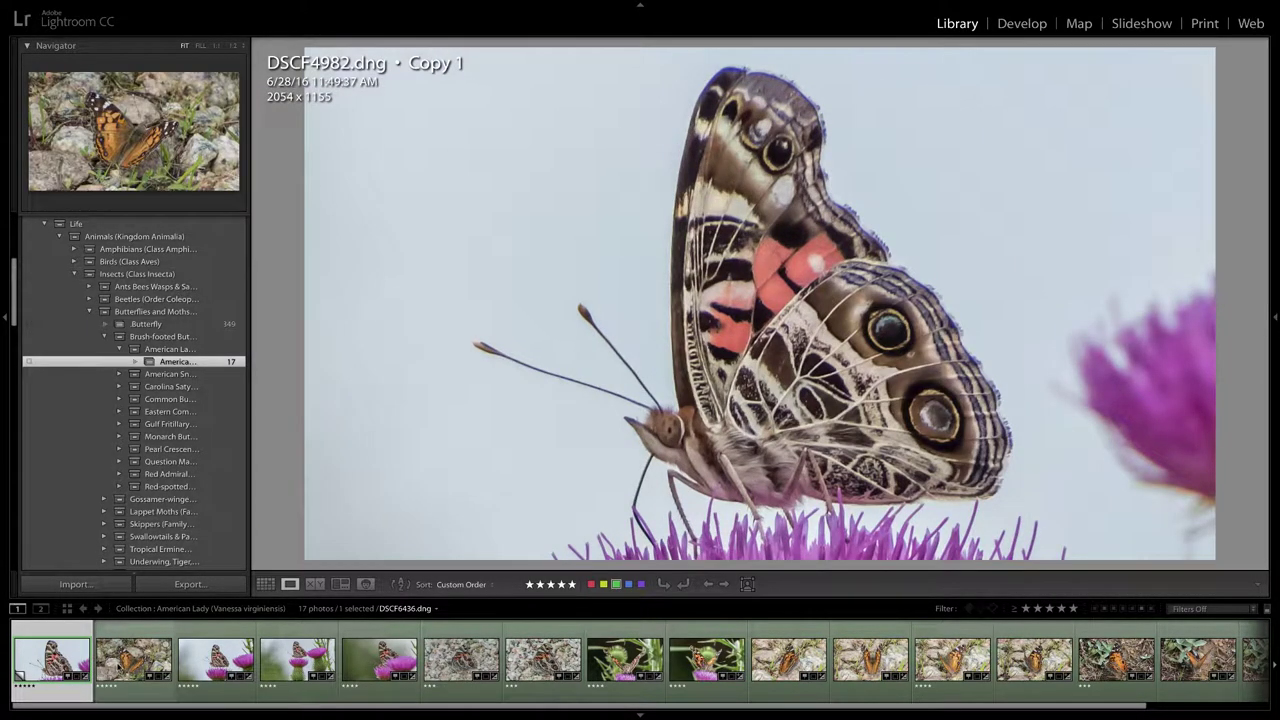
left_click(118, 663)
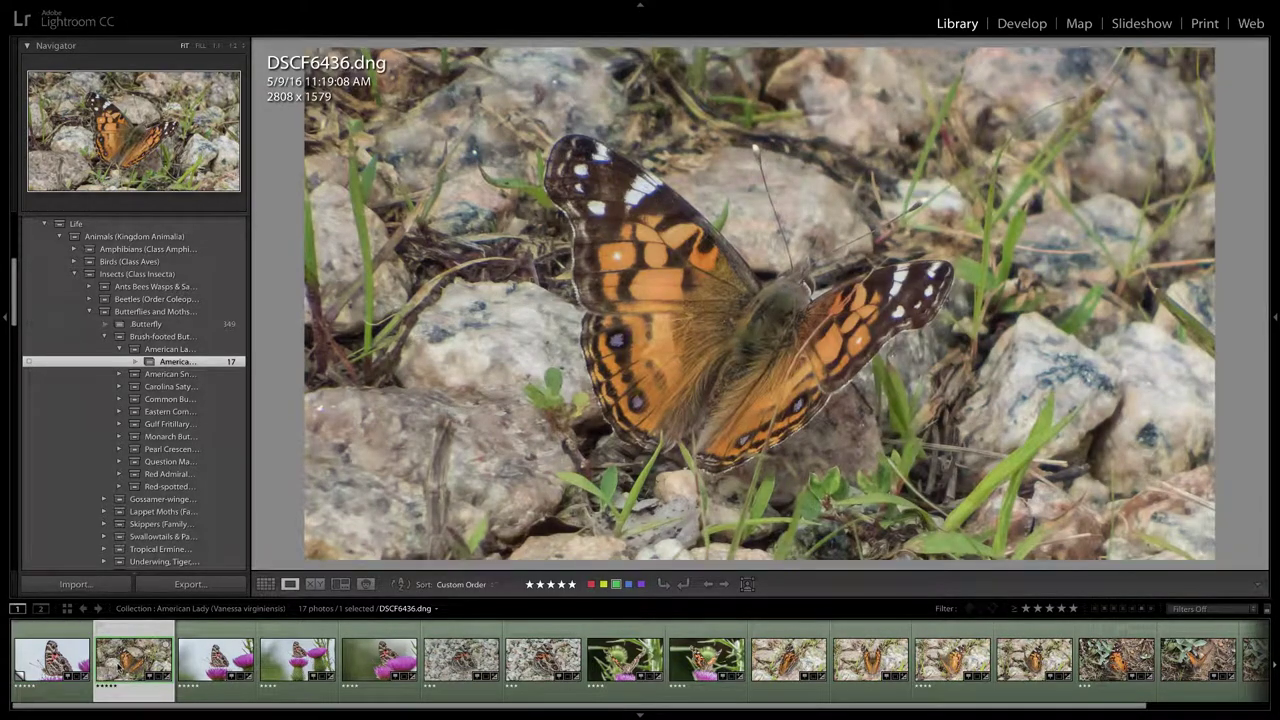
Step through DSCF4982, DSCF4983, DSCF4981, DSCF6442 and DSCF6443 enlarged
left_click(215, 660)
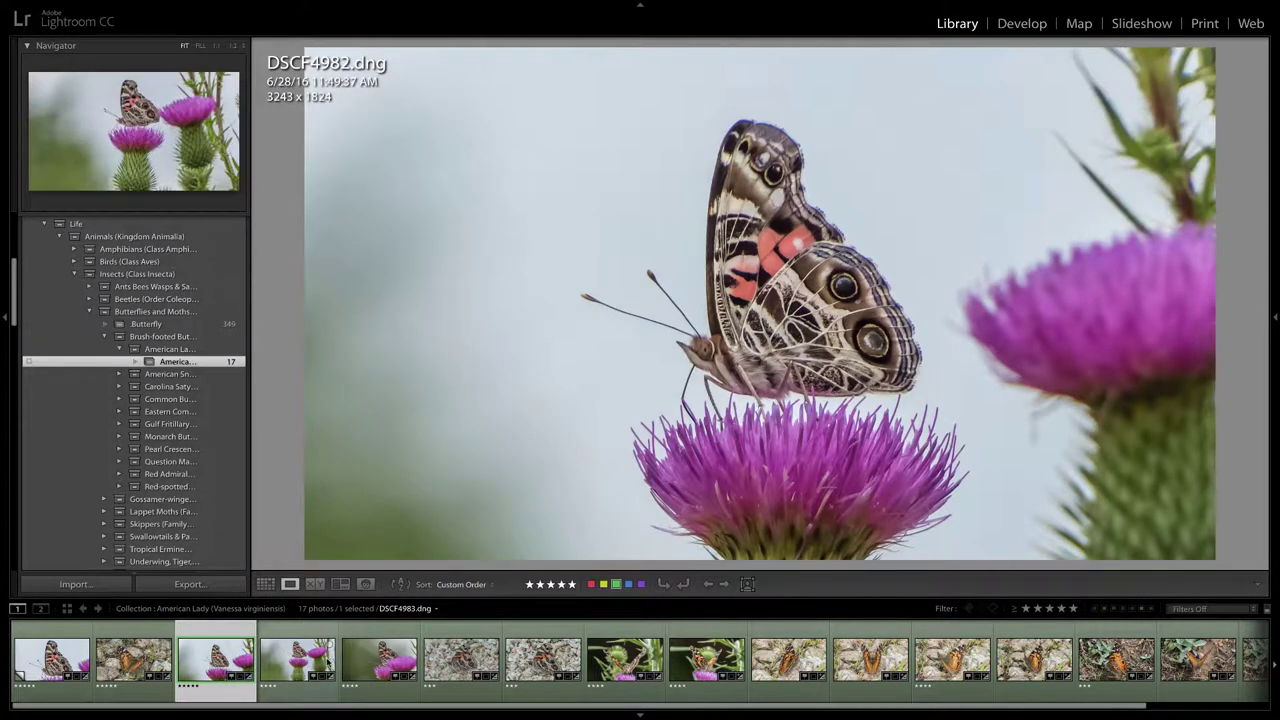
left_click(327, 664)
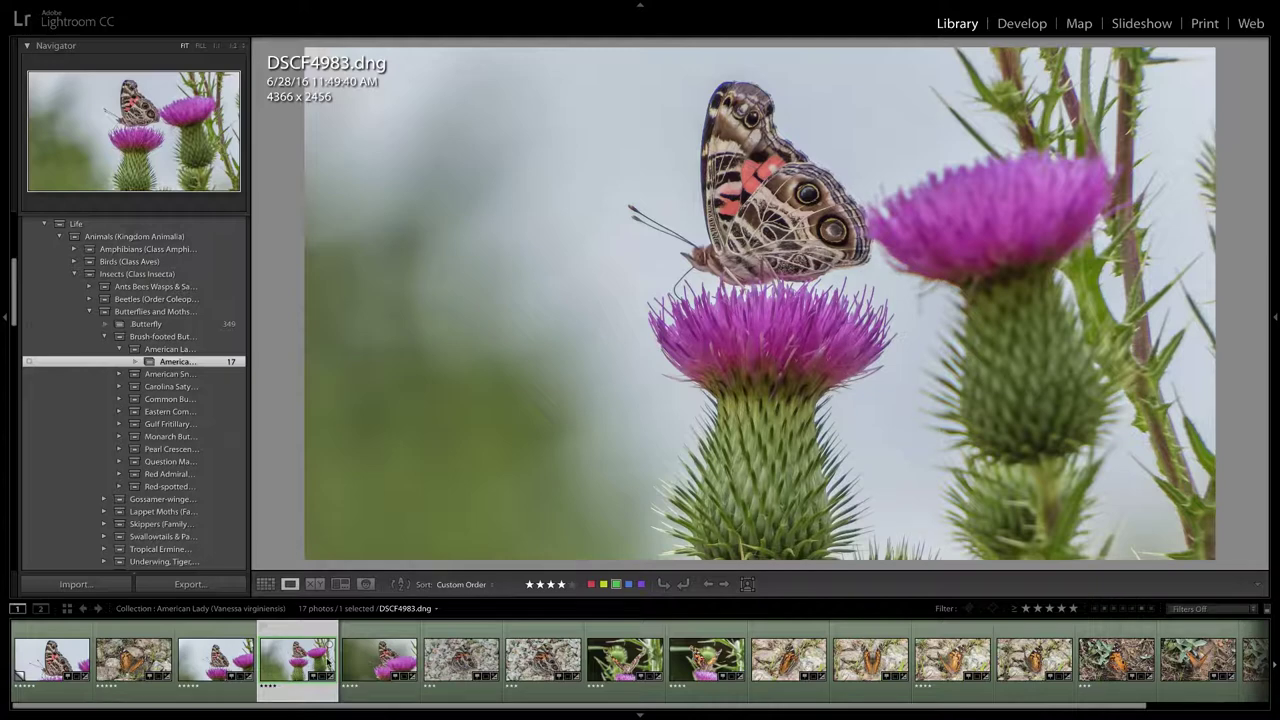
key("Right")
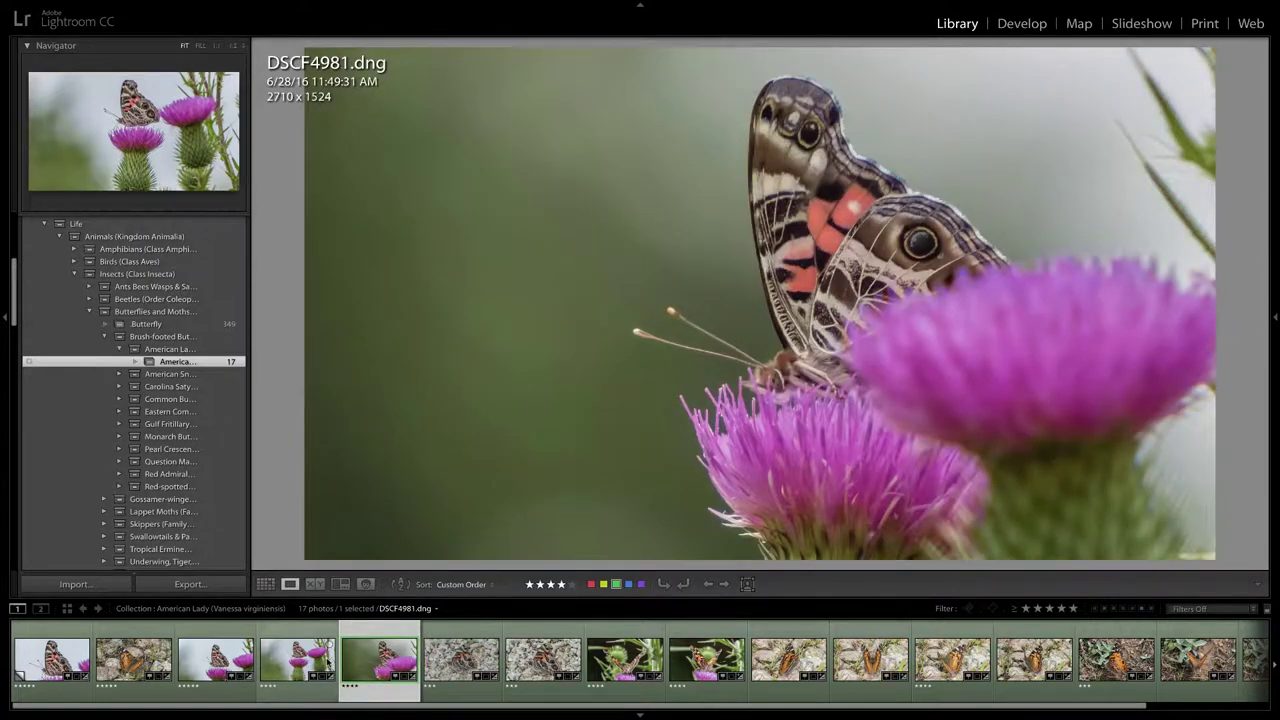
key("Right")
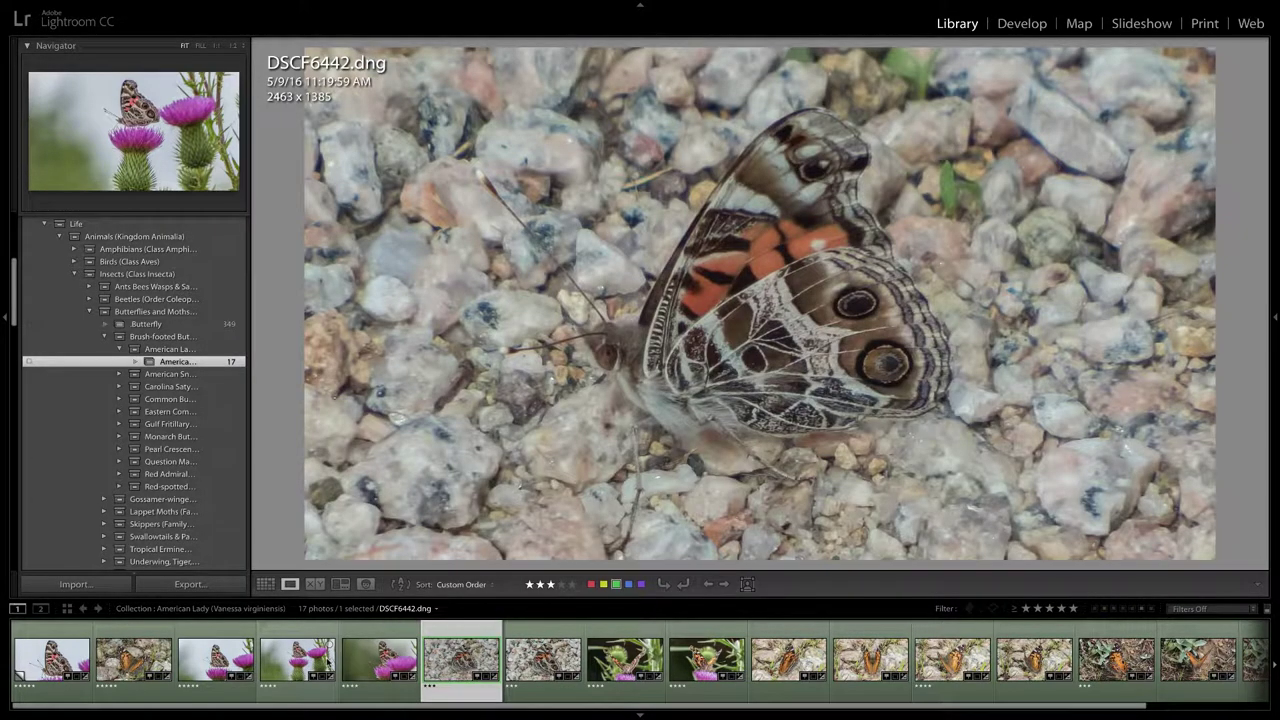
key("Right")
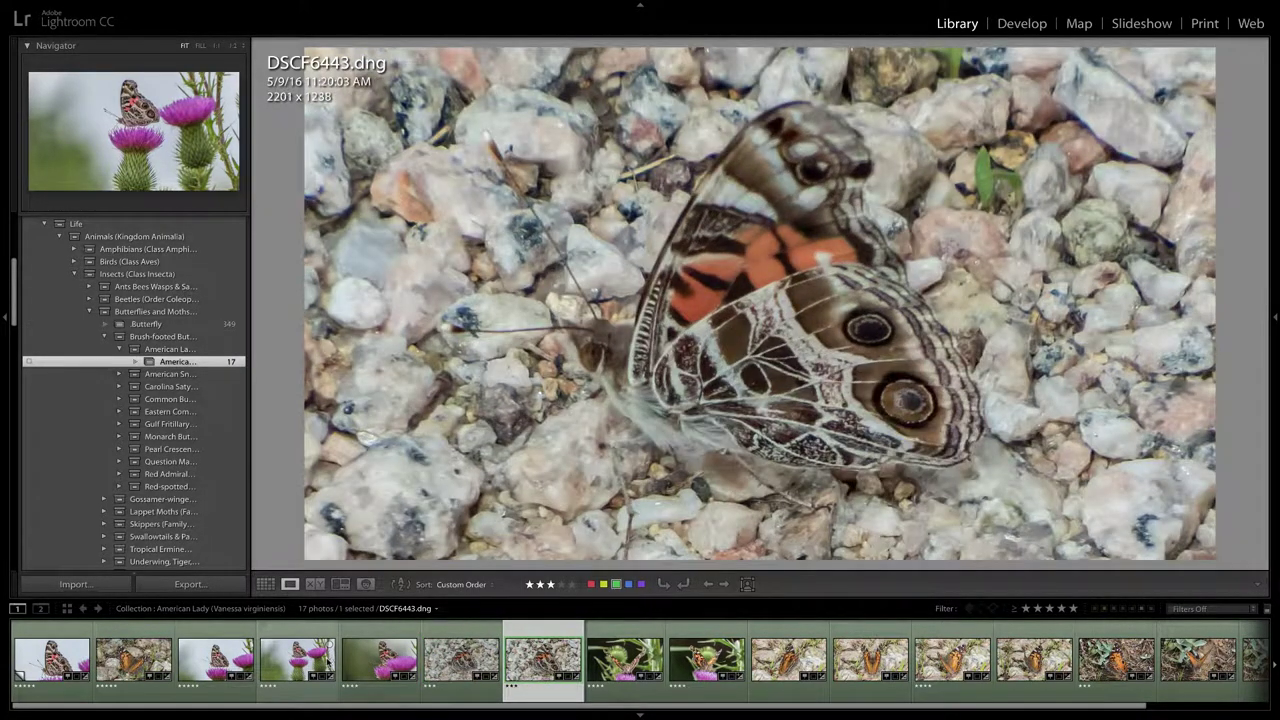
Advance to DSCF4971 and restore the Histogram, Keywording and Metadata panels beside it
key("Right")
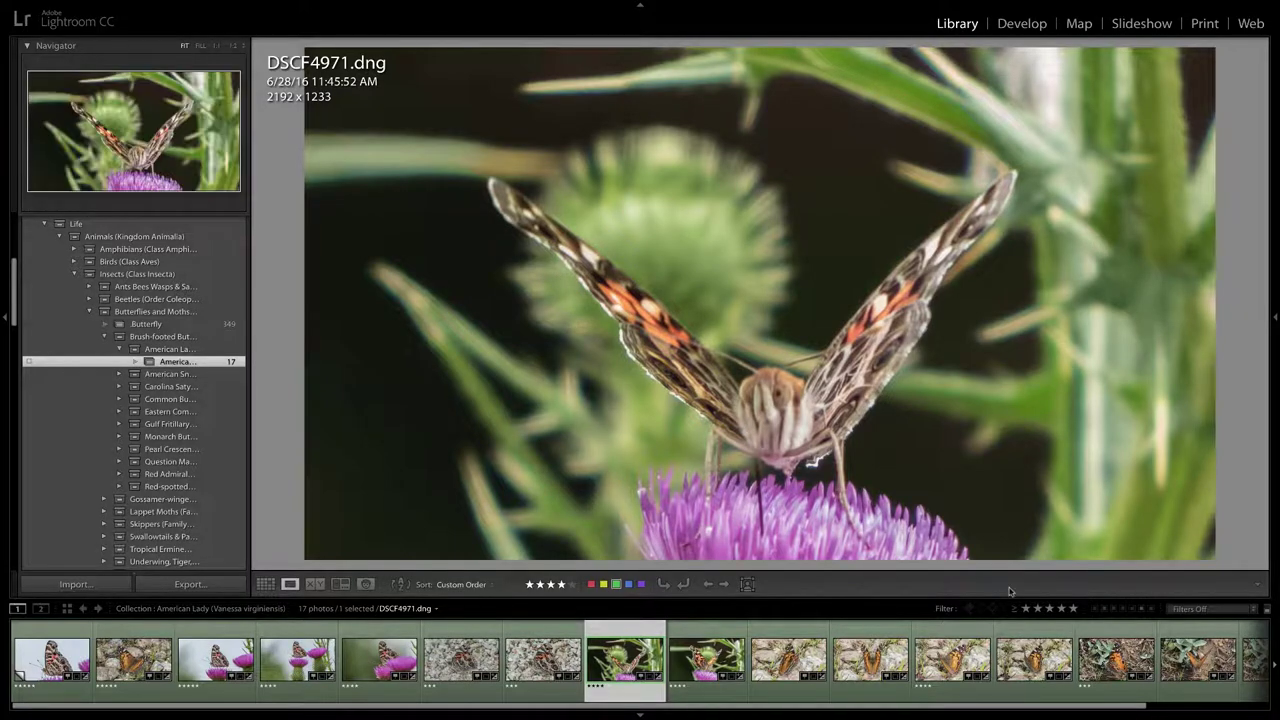
key("F8")
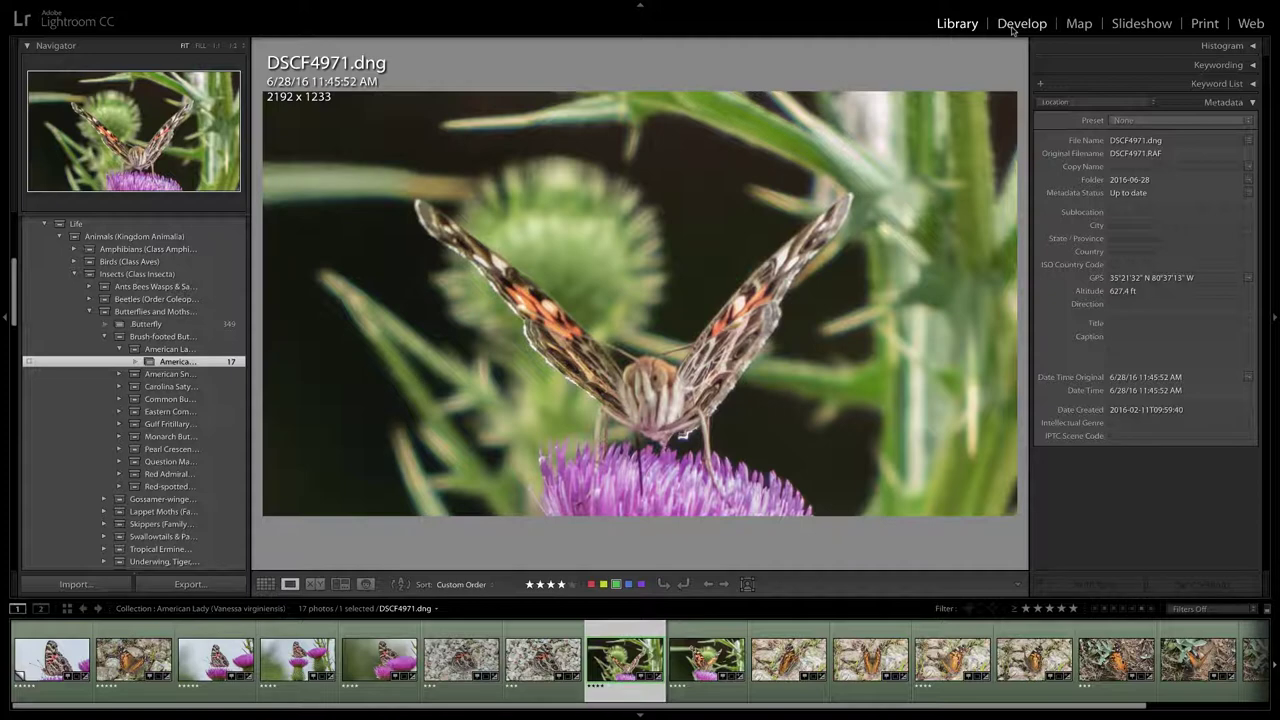
Crop and straighten the butterfly-on-thistle photo in Lightroom, then bring up grasshopper clip DSCF4142 in Final Cut Pro
left_click(1020, 24)
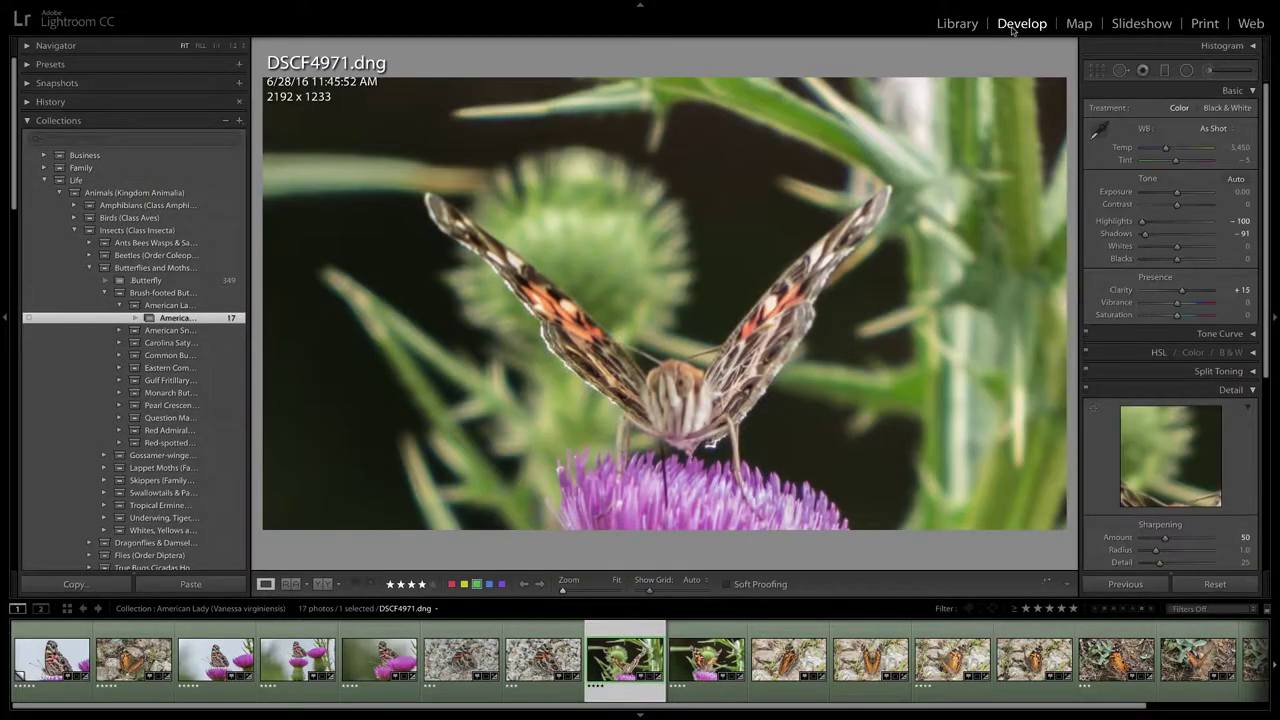
left_click(1097, 72)
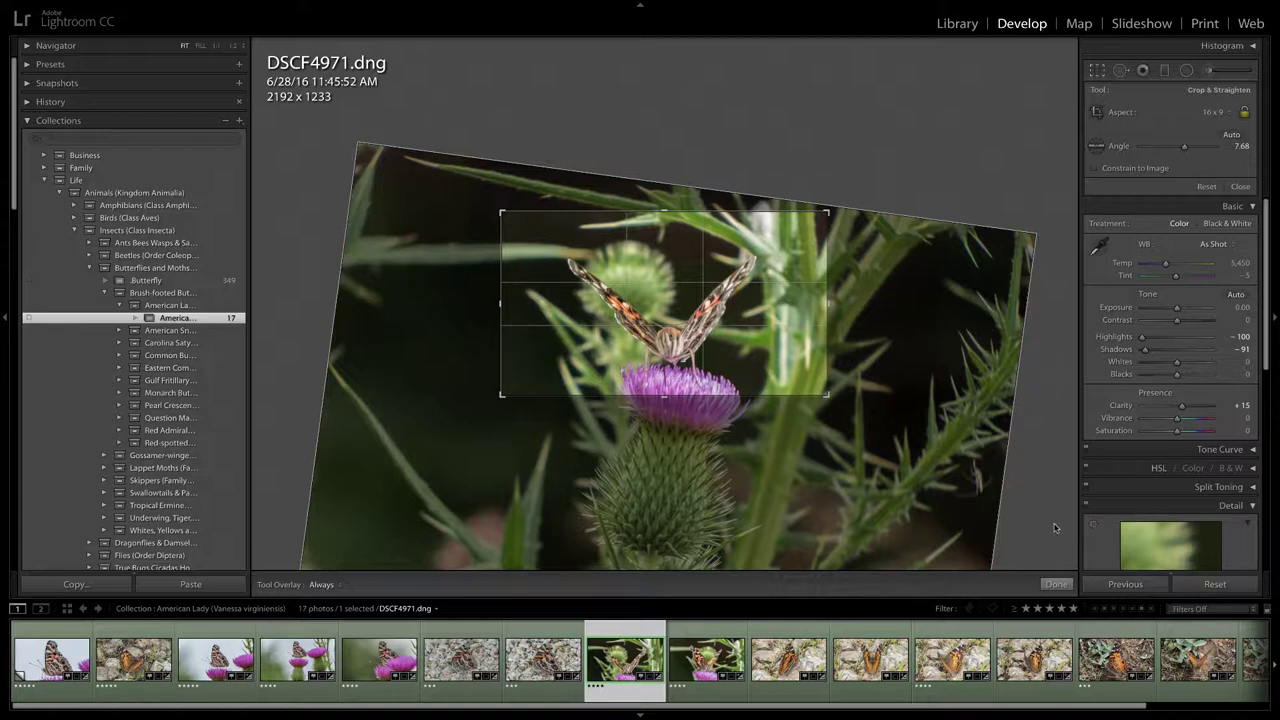
left_click(1056, 585)
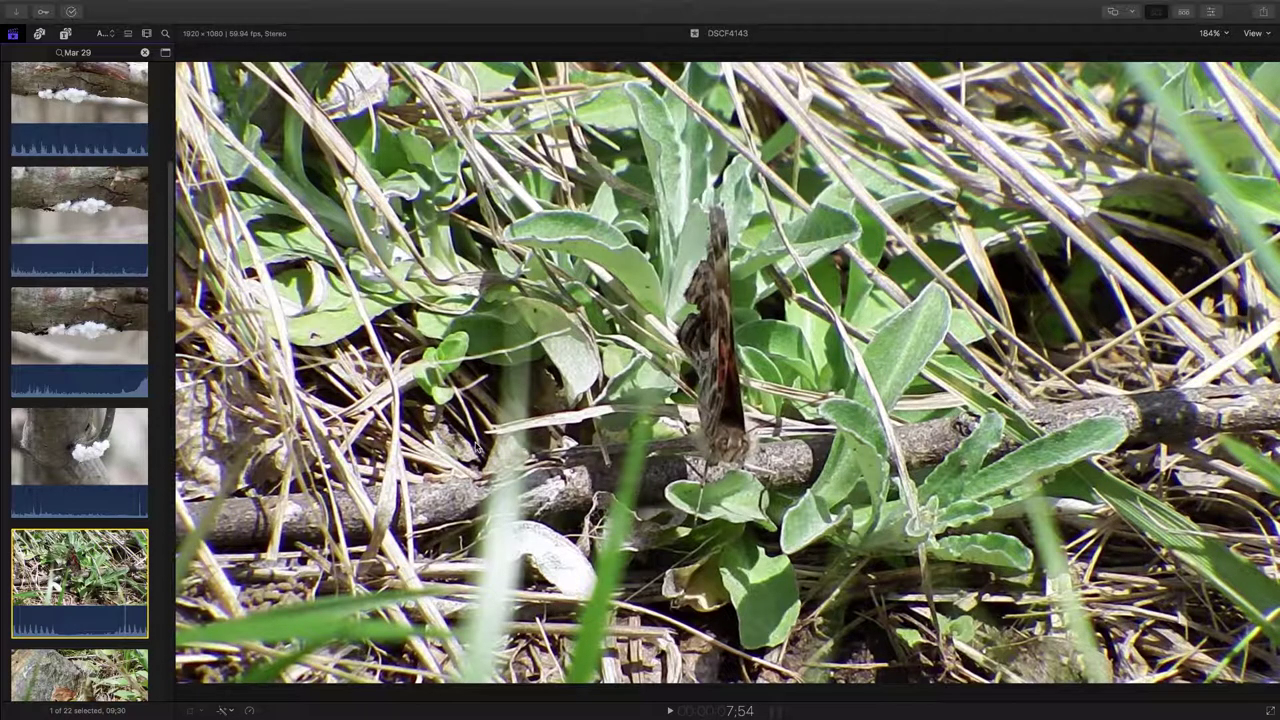
scroll(103, 645, "down", 2)
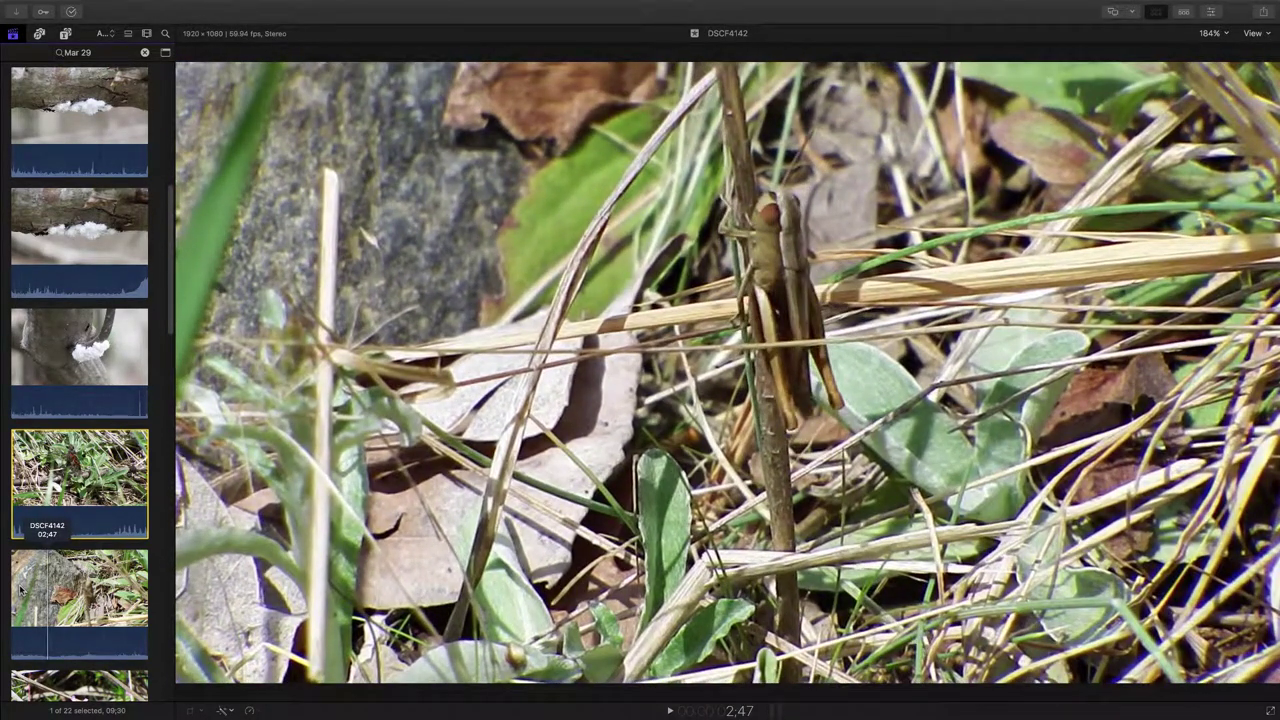
Replay grasshopper clip DSCF4142 backward several times with J, then skim on to clip DSCF4137
key("j")
key("j")
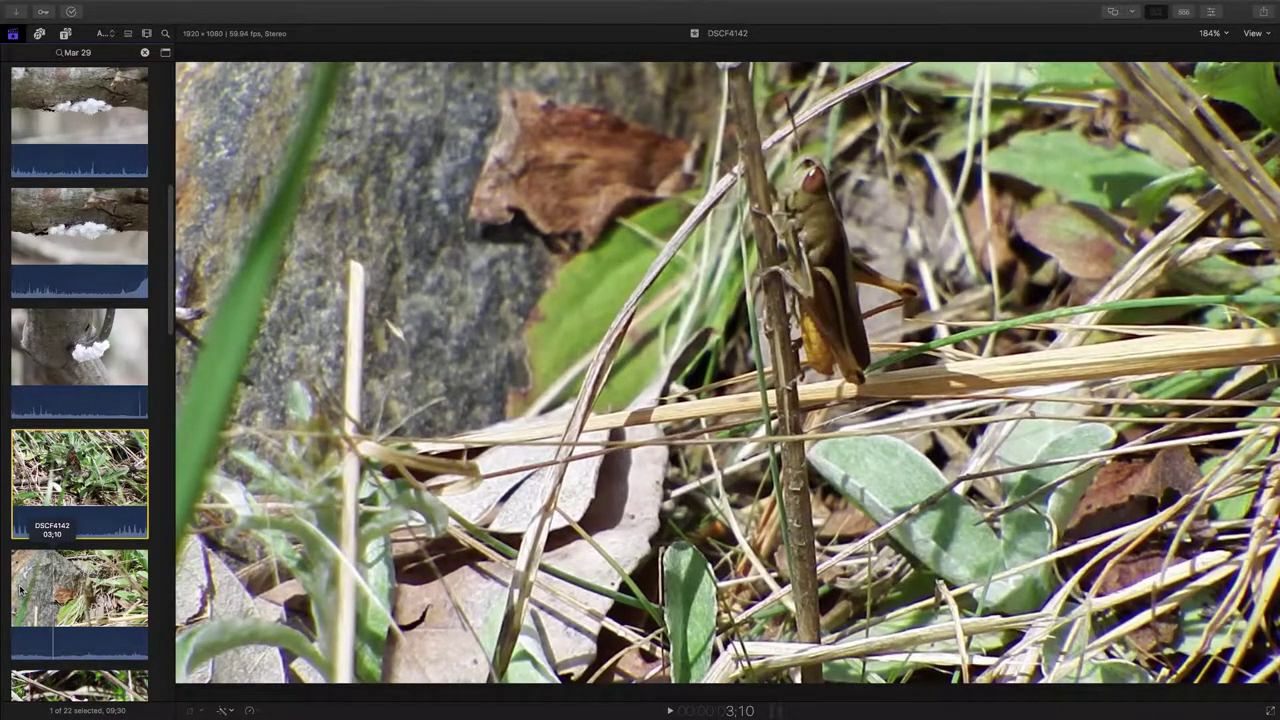
key("j")
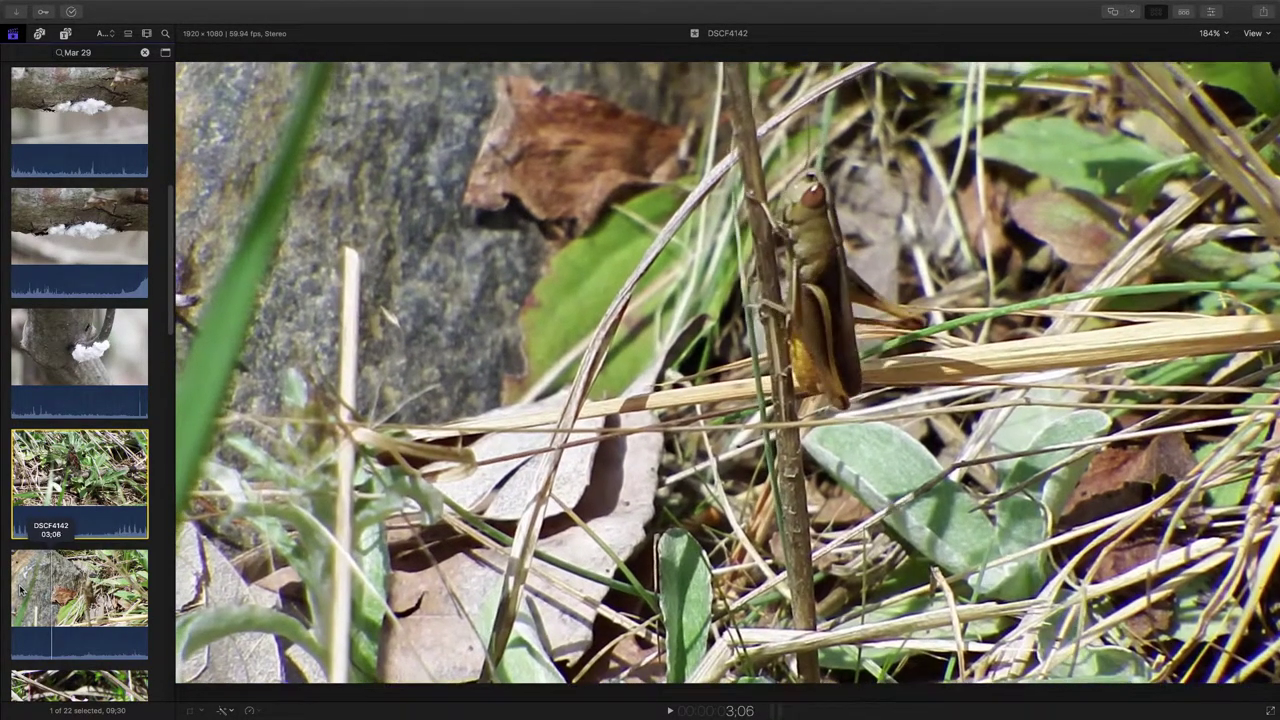
key("j")
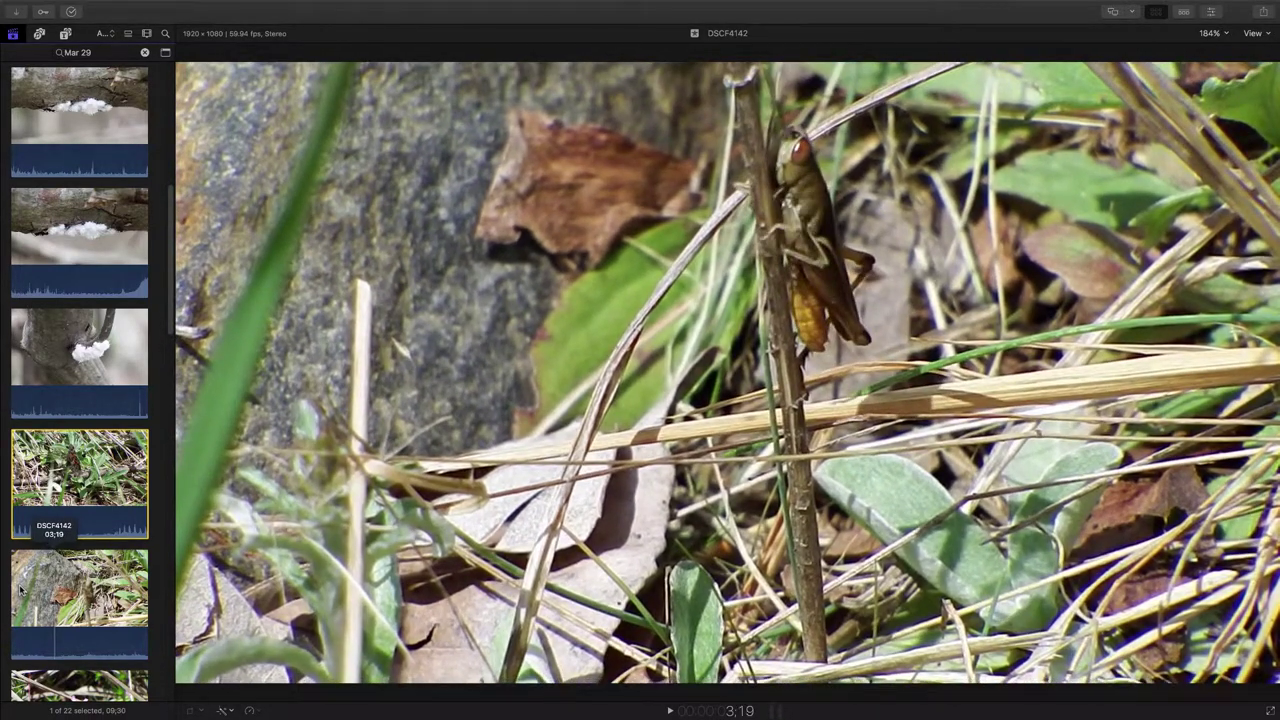
key("j")
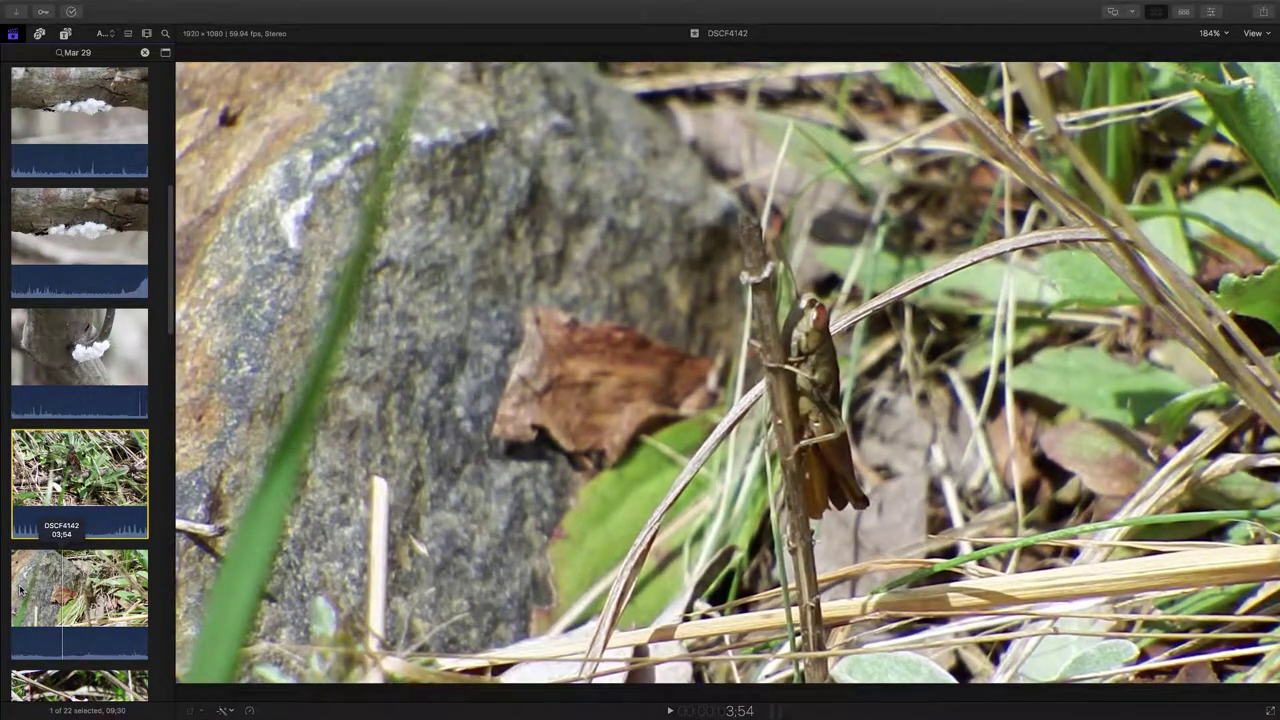
scroll(20, 590, "down", 5)
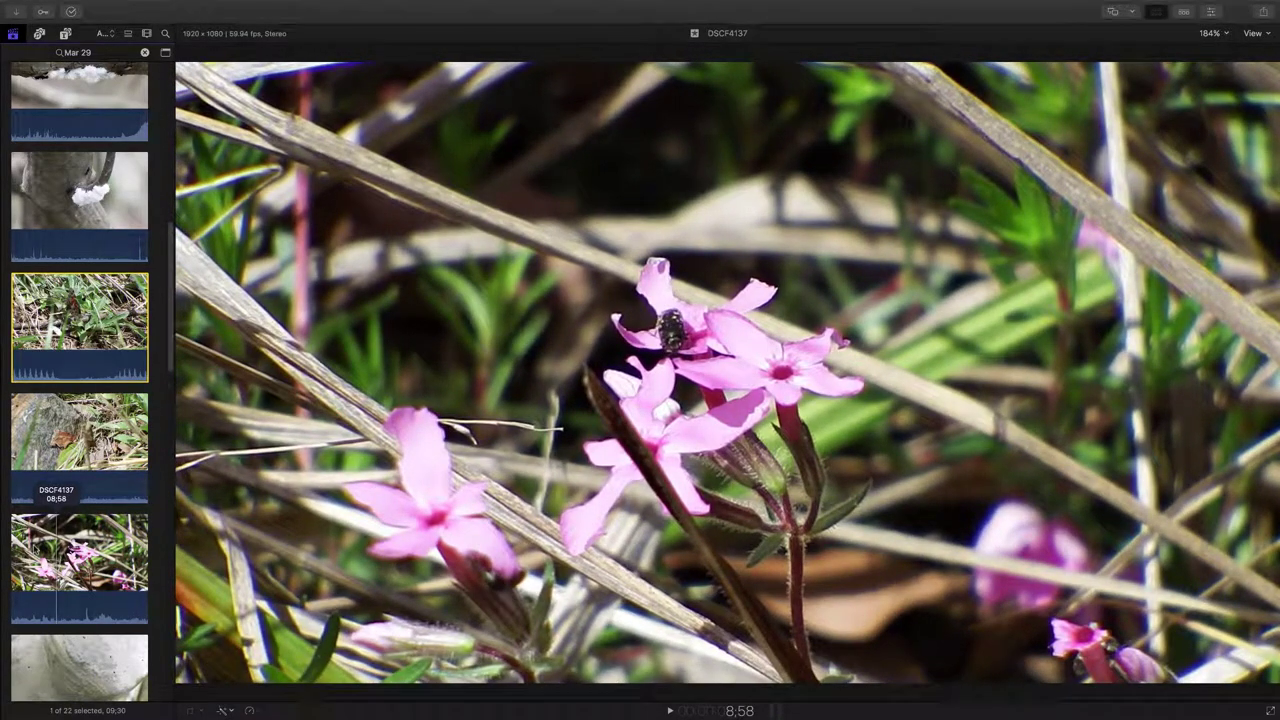
Scroll the browser from bee clip DSCF4137 onto silk-web clip DSCF4129
scroll(45, 540, "down", 3)
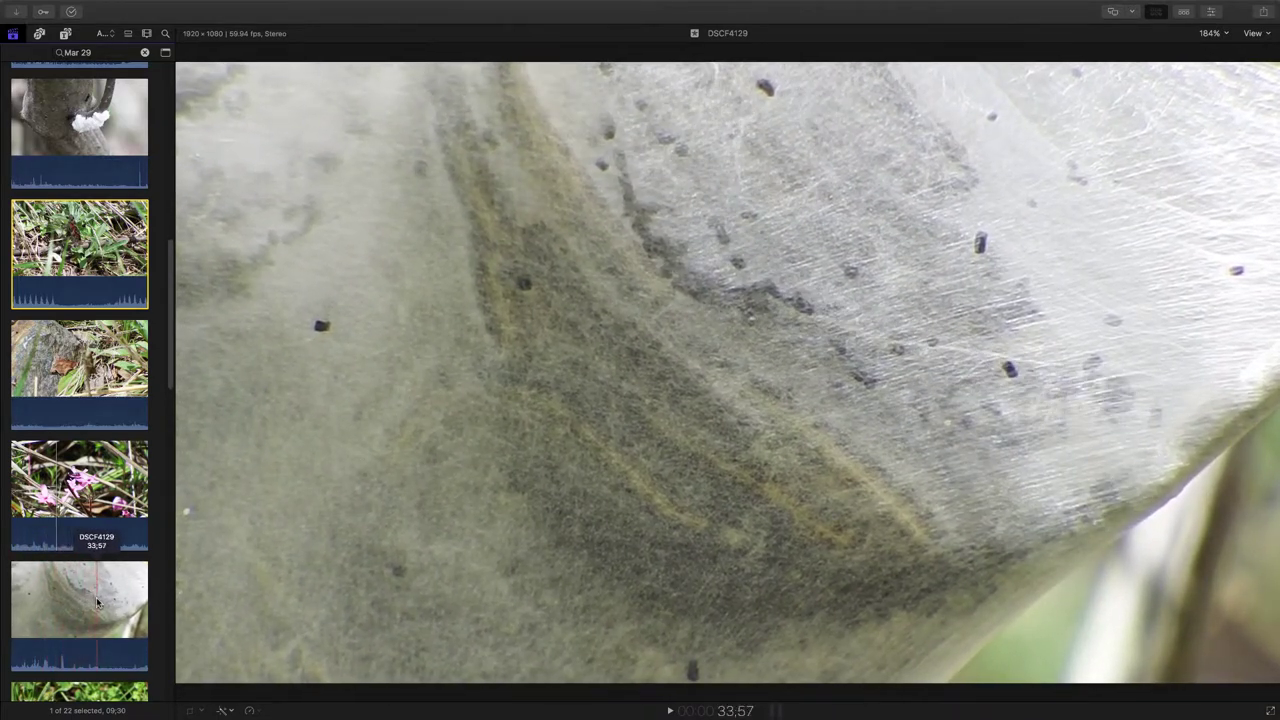
Skim past silk-web clip DSCF4129 to bring bumblebee clip DSCF4127 into the viewer
scroll(97, 602, "down", 5)
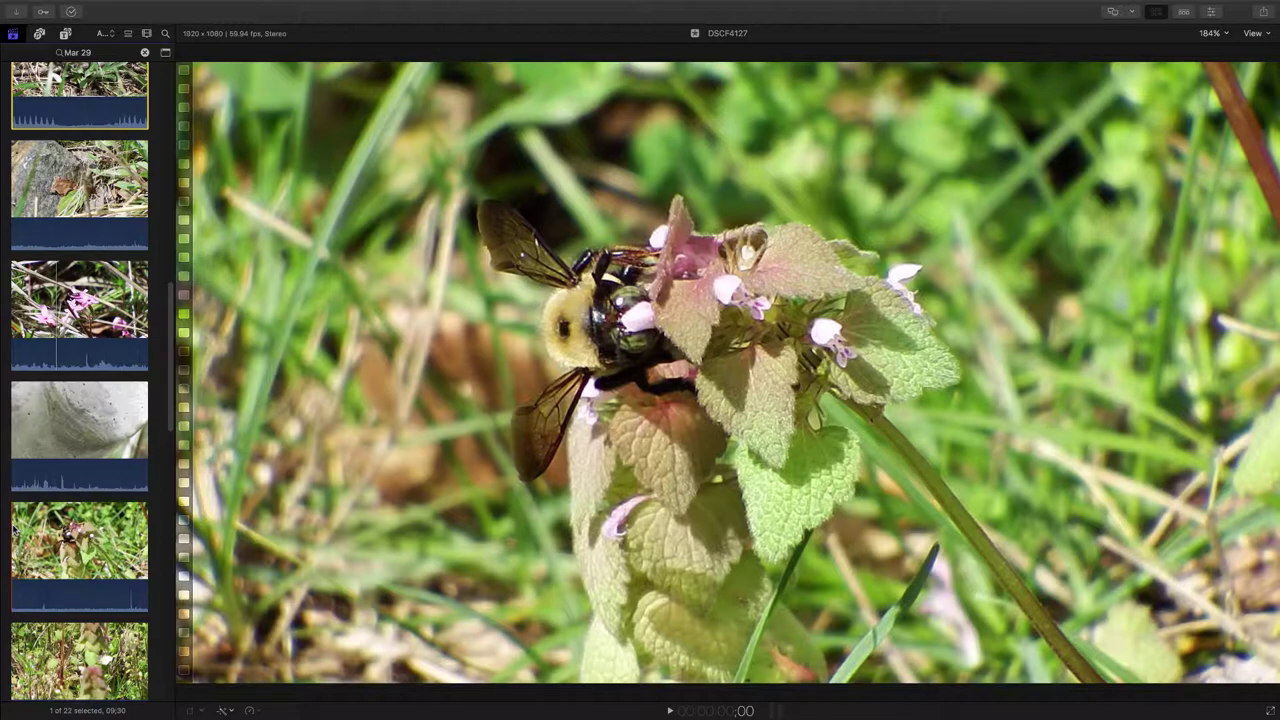
Play bumblebee clip DSCF4127, reversing twice to rewatch the bee feeding and flying off
key("space")
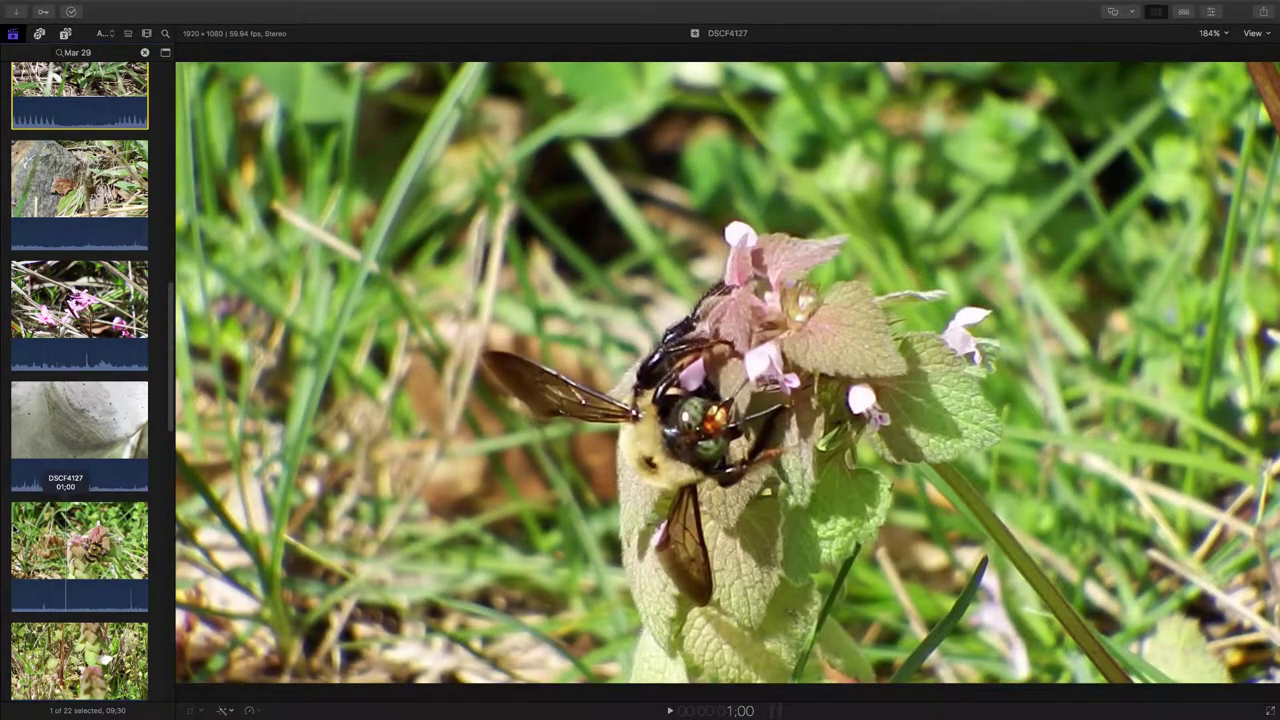
key("j")
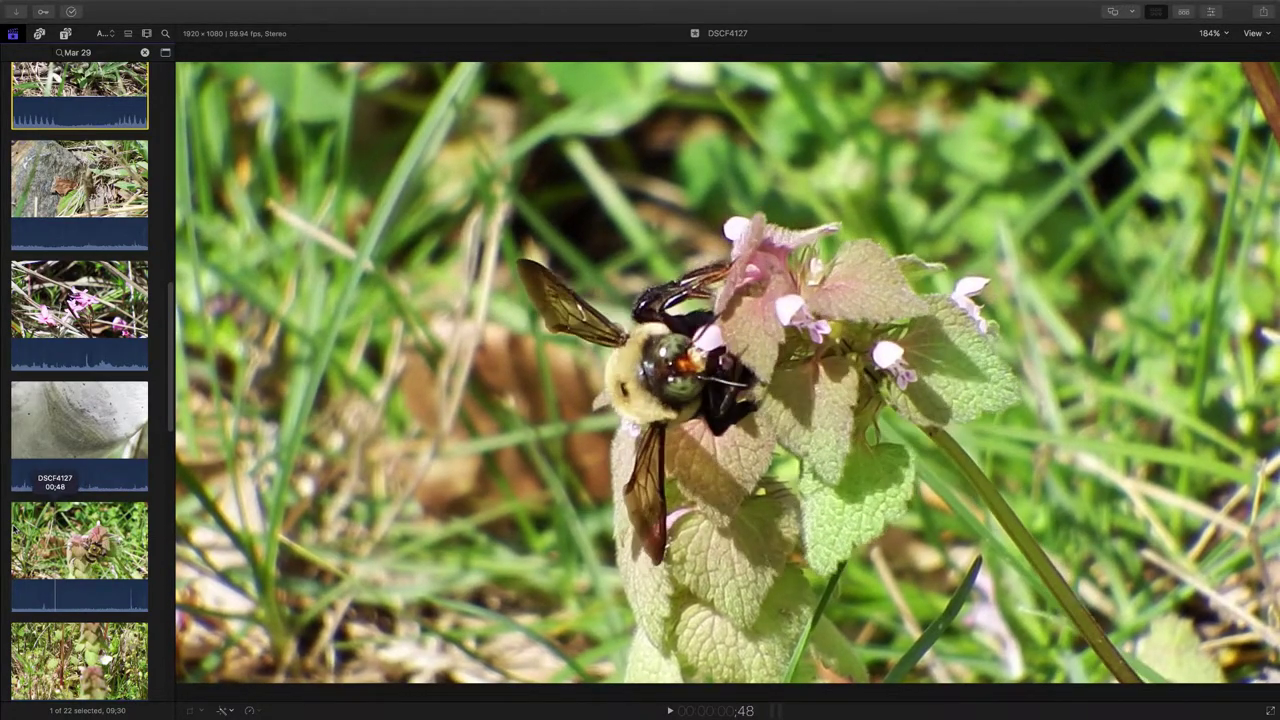
key("l")
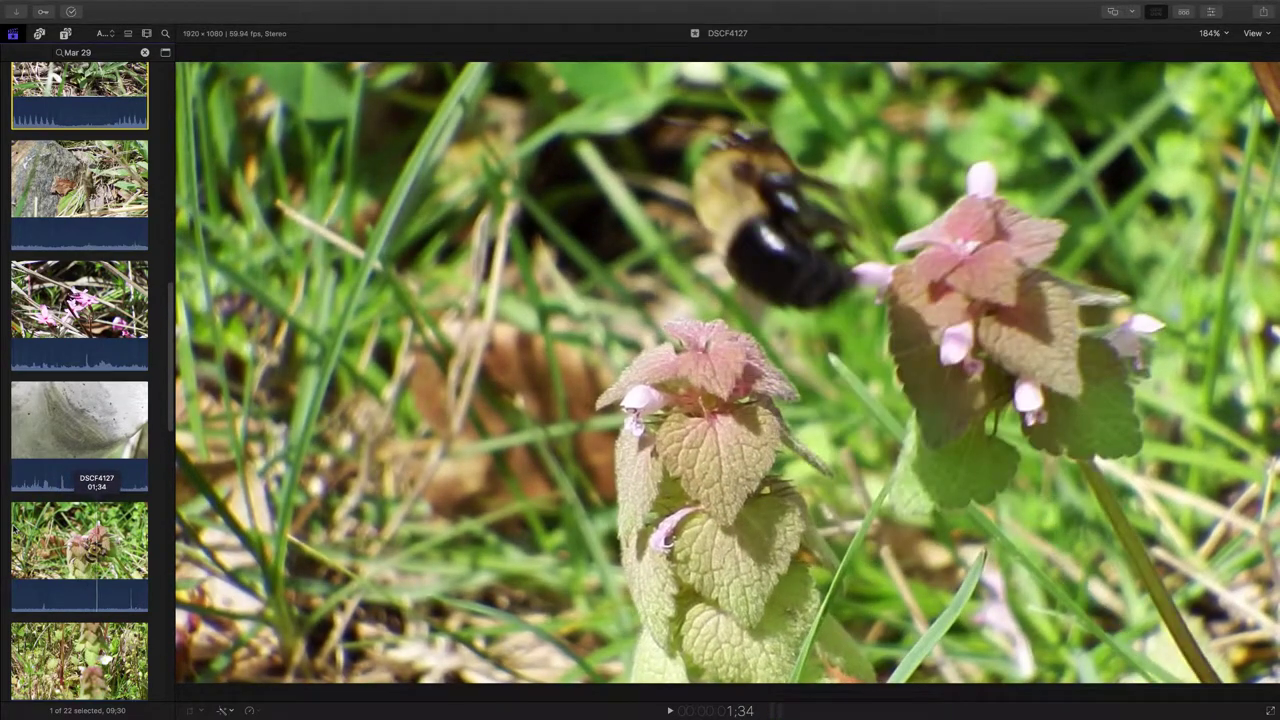
key("j")
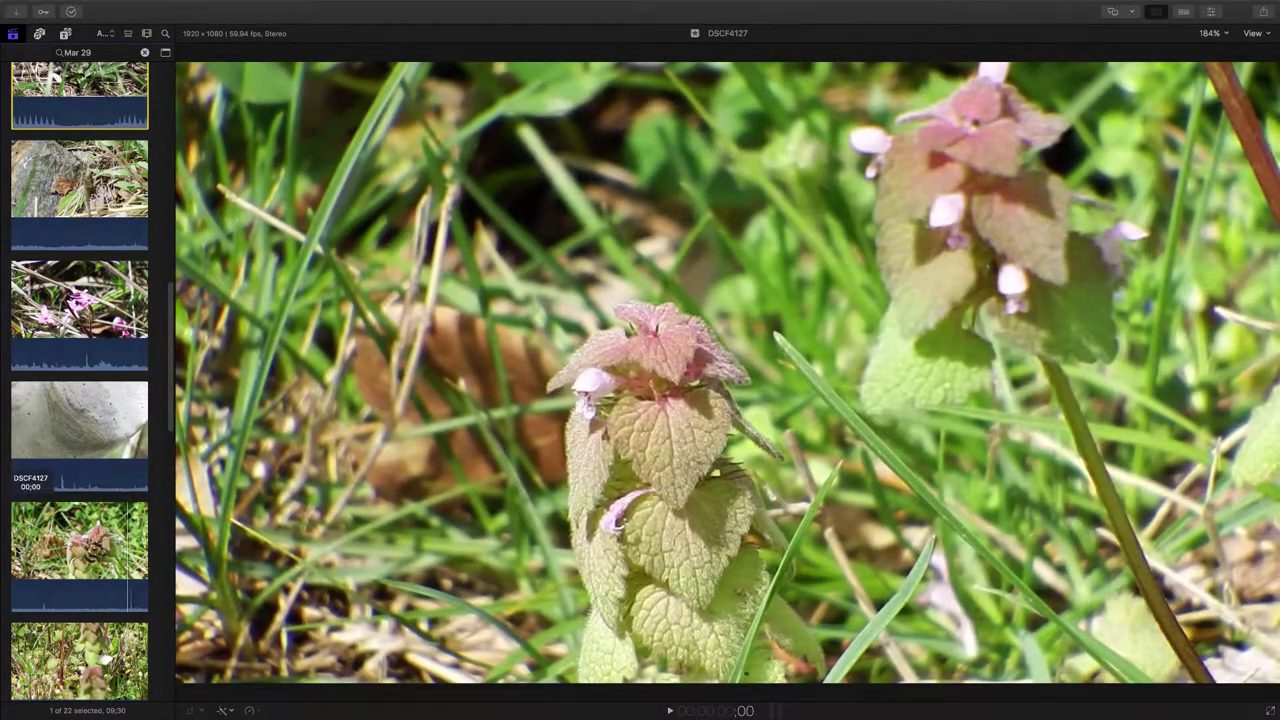
Scroll the browser to skim purple-flower clip DSCF4125 in the viewer
scroll(14, 600, "down", 2)
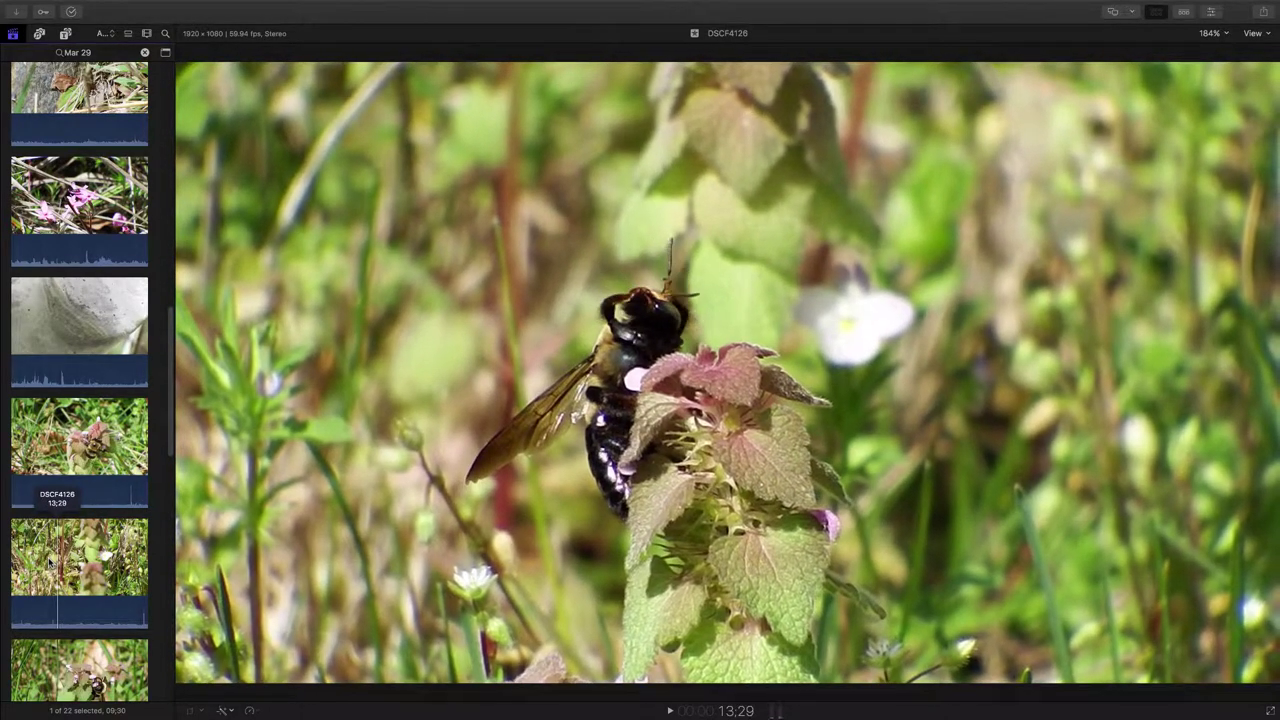
scroll(50, 563, "down", 2)
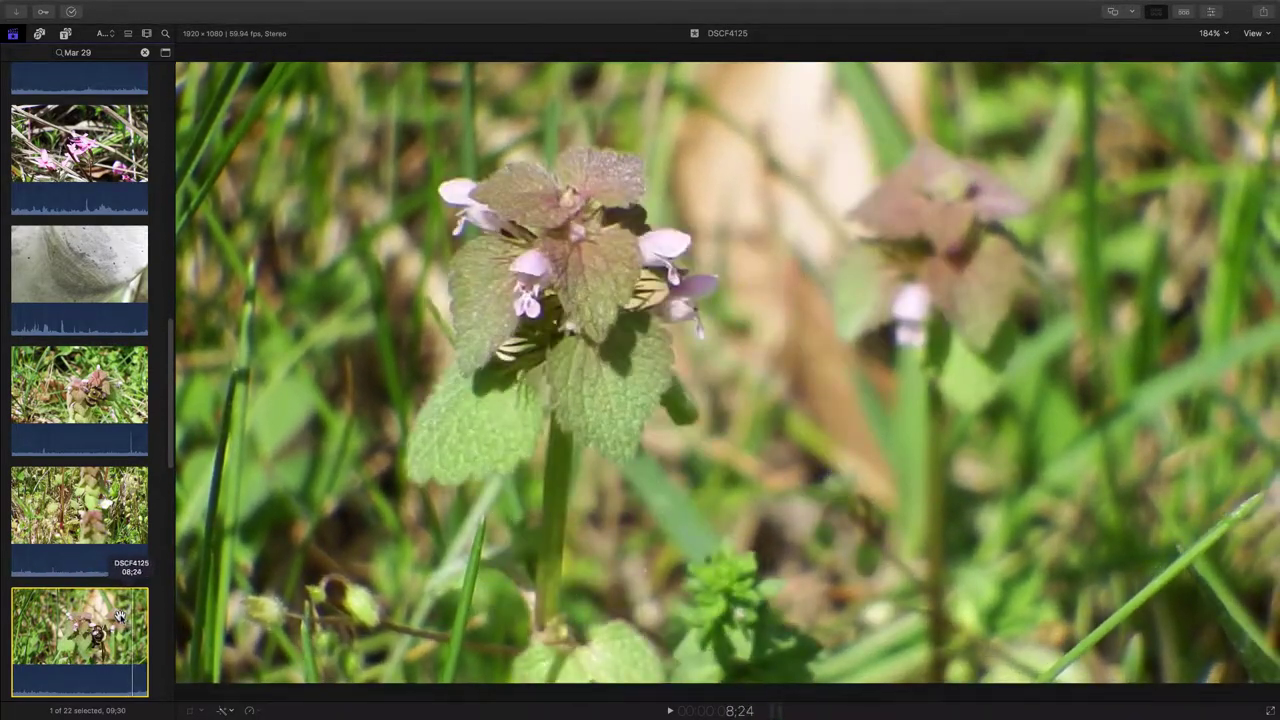
Scroll and skim through bee clips DSCF4124 and DSCF4123, ending on DSCF4124
scroll(118, 620, "down", 2)
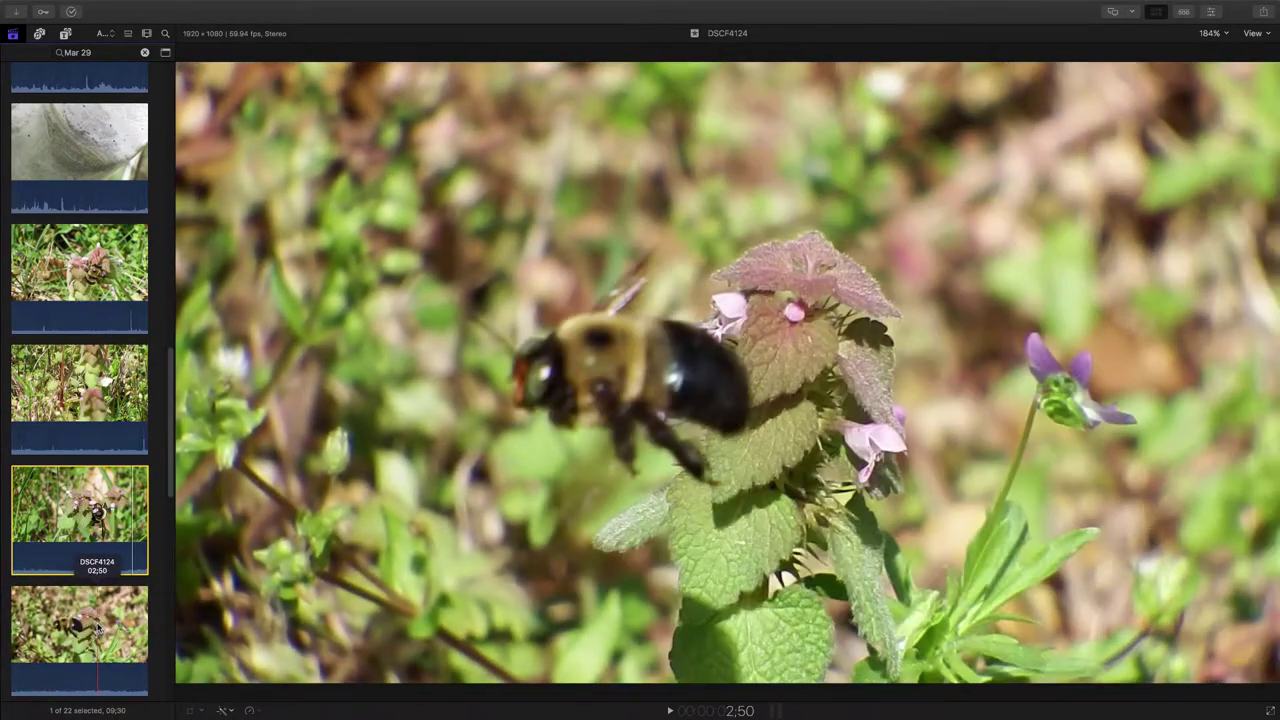
scroll(97, 628, "down", 2)
scroll(97, 628, "down", 2)
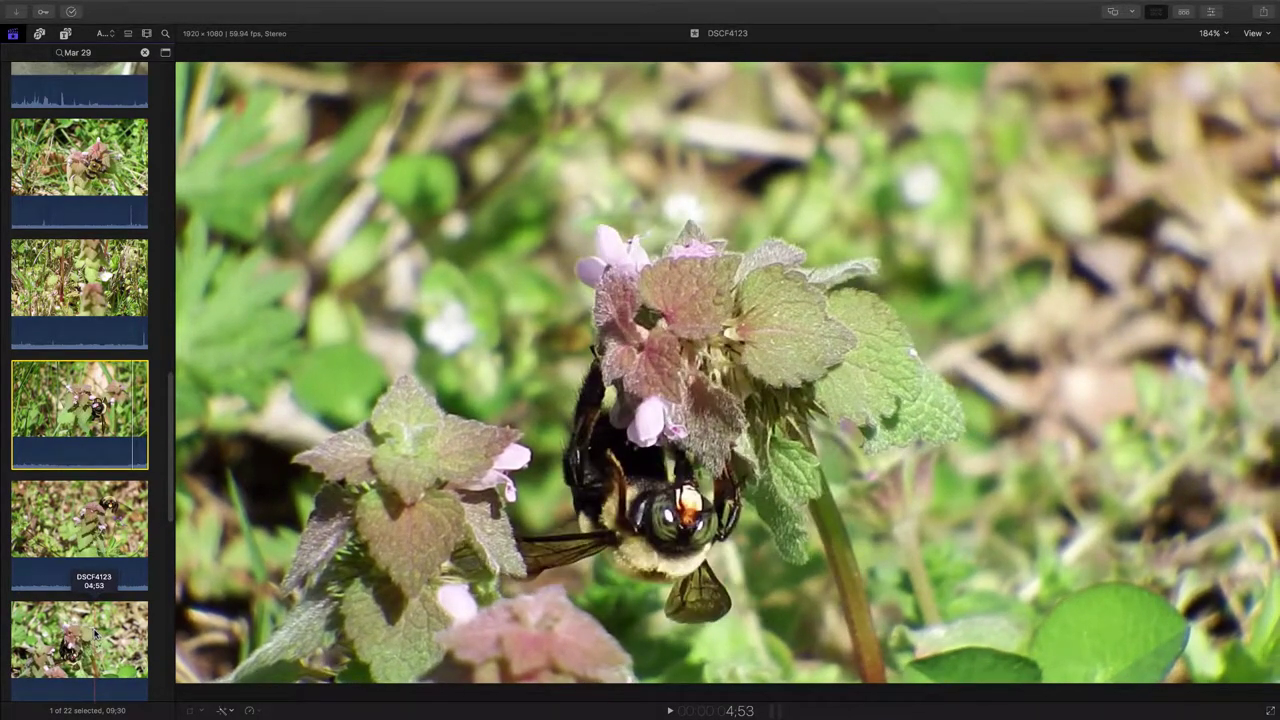
scroll(95, 632, "down", 1)
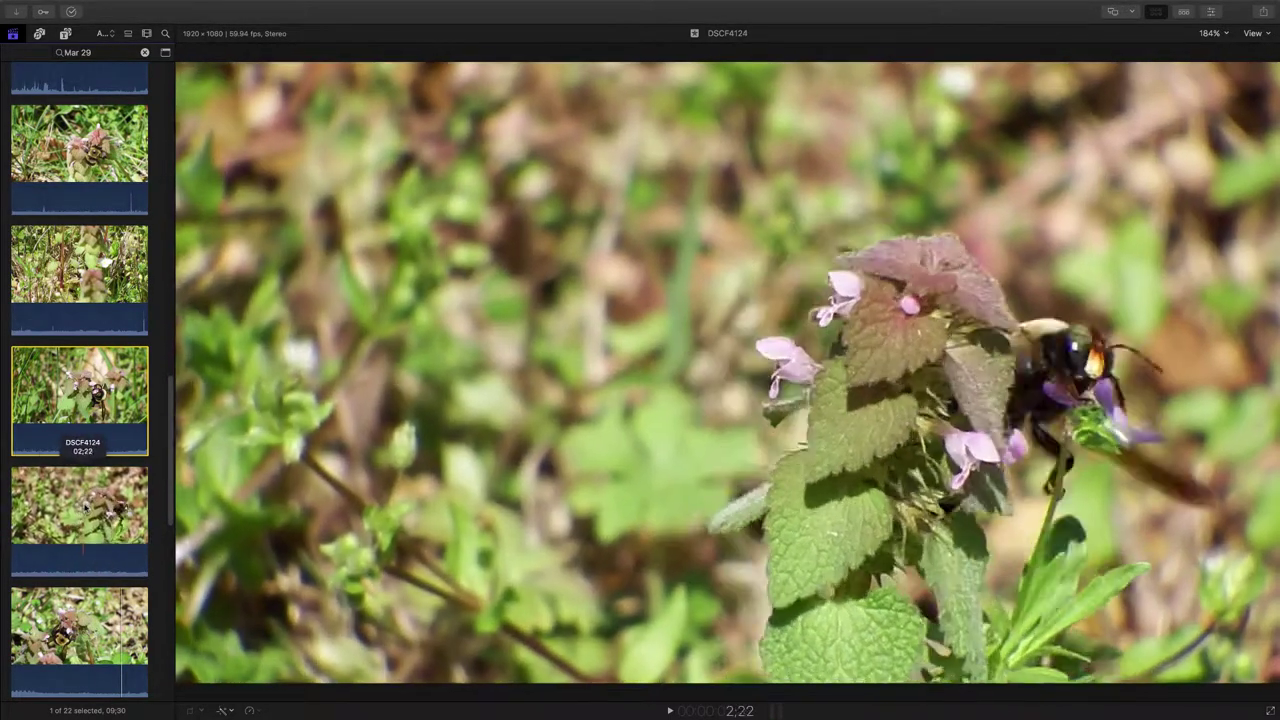
Scroll the filmstrip to skim bee clips DSCF4123 and DSCF4121
scroll(85, 508, "down", 3)
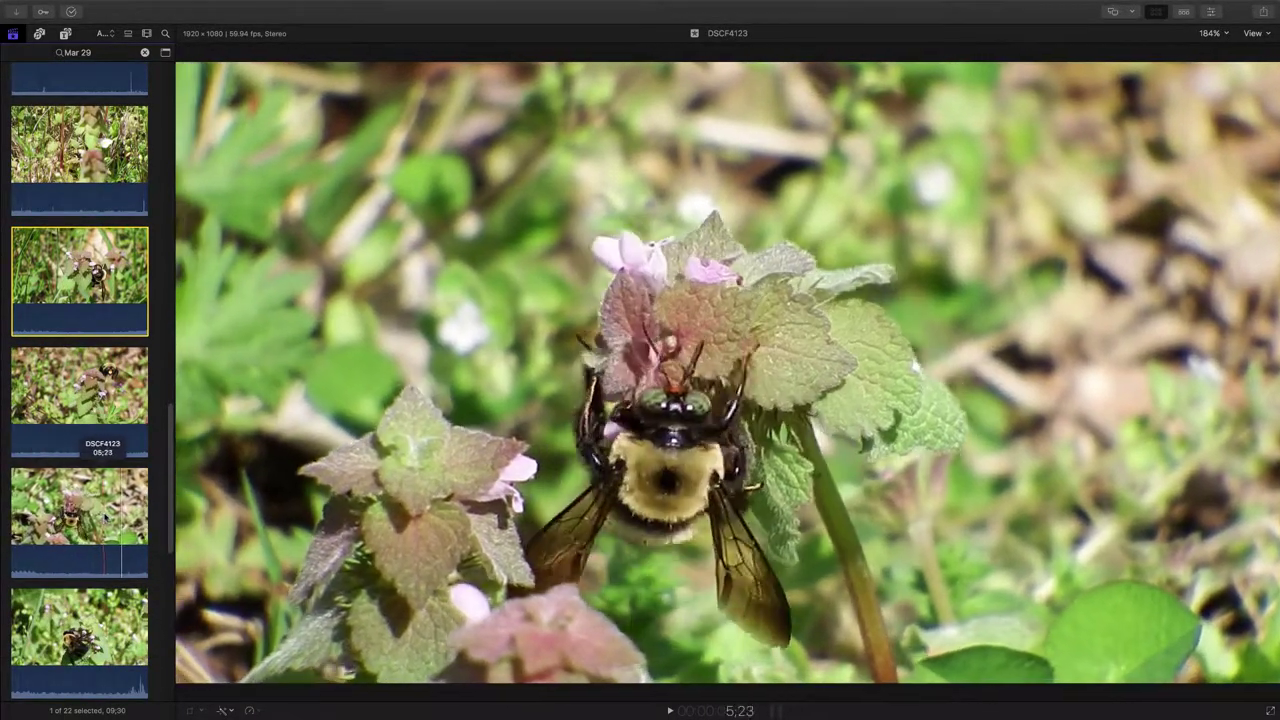
scroll(125, 519, "down", 3)
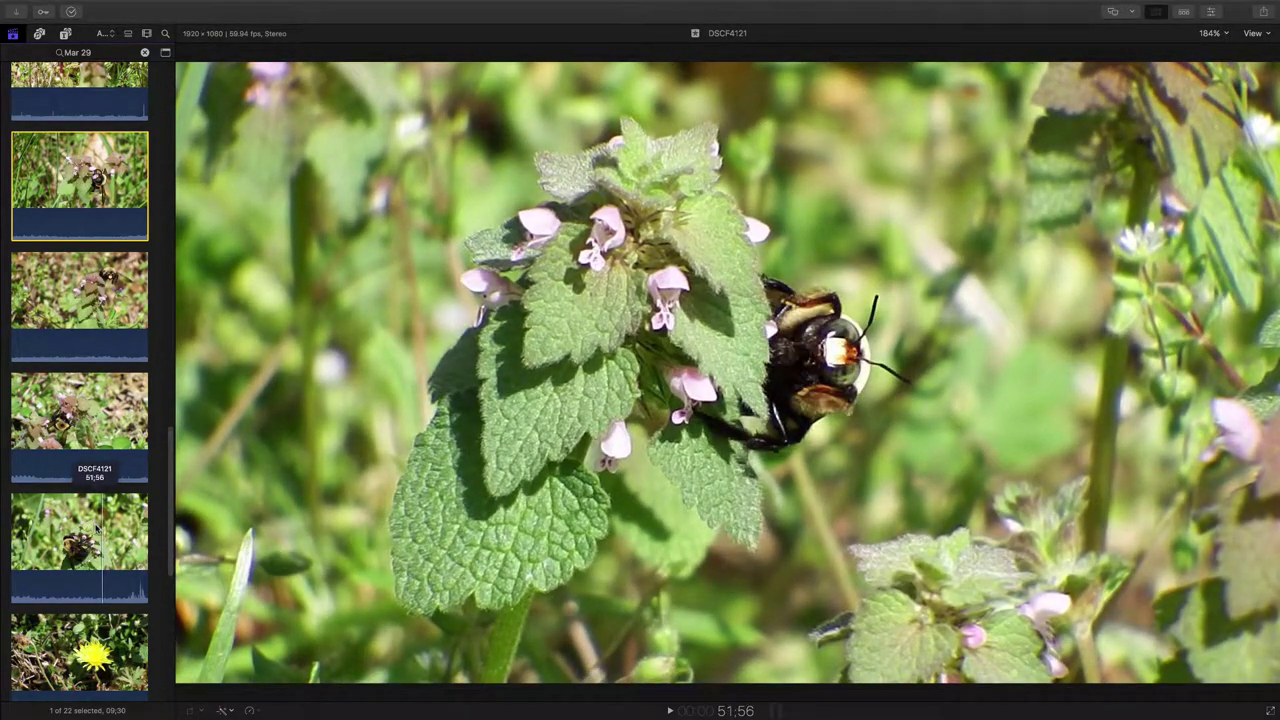
Scroll down to show dandelion clip DSCF4120 in the viewer
scroll(97, 523, "down", 2)
scroll(80, 380, "down", 3)
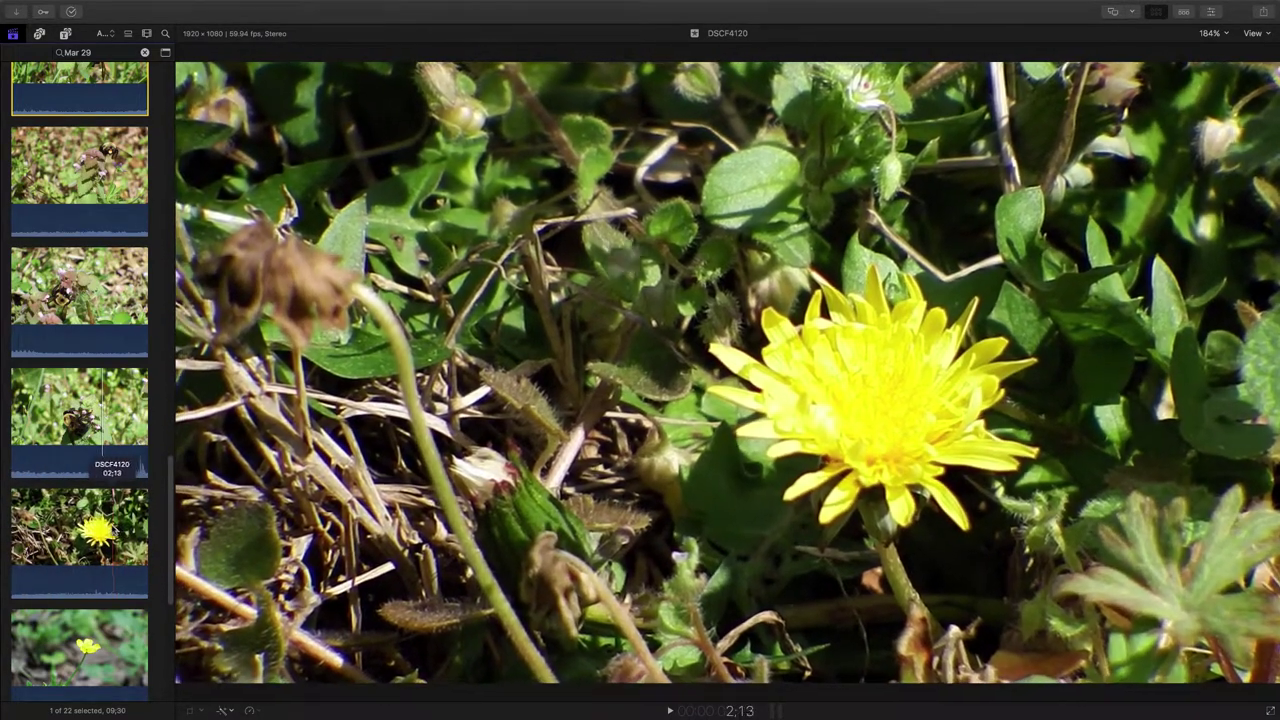
Play buttercup clip DSCF4118, then scroll on to yellow-flower clip DSCF4101
scroll(80, 450, "down", 2)
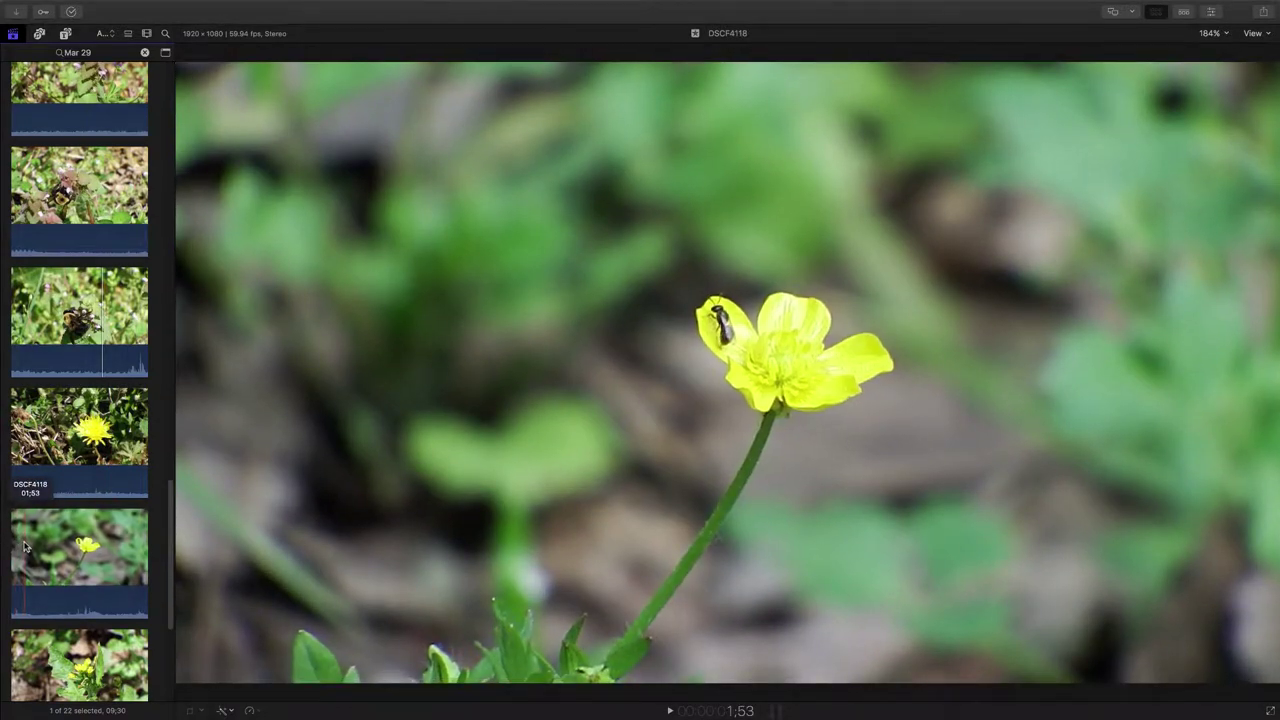
key("space")
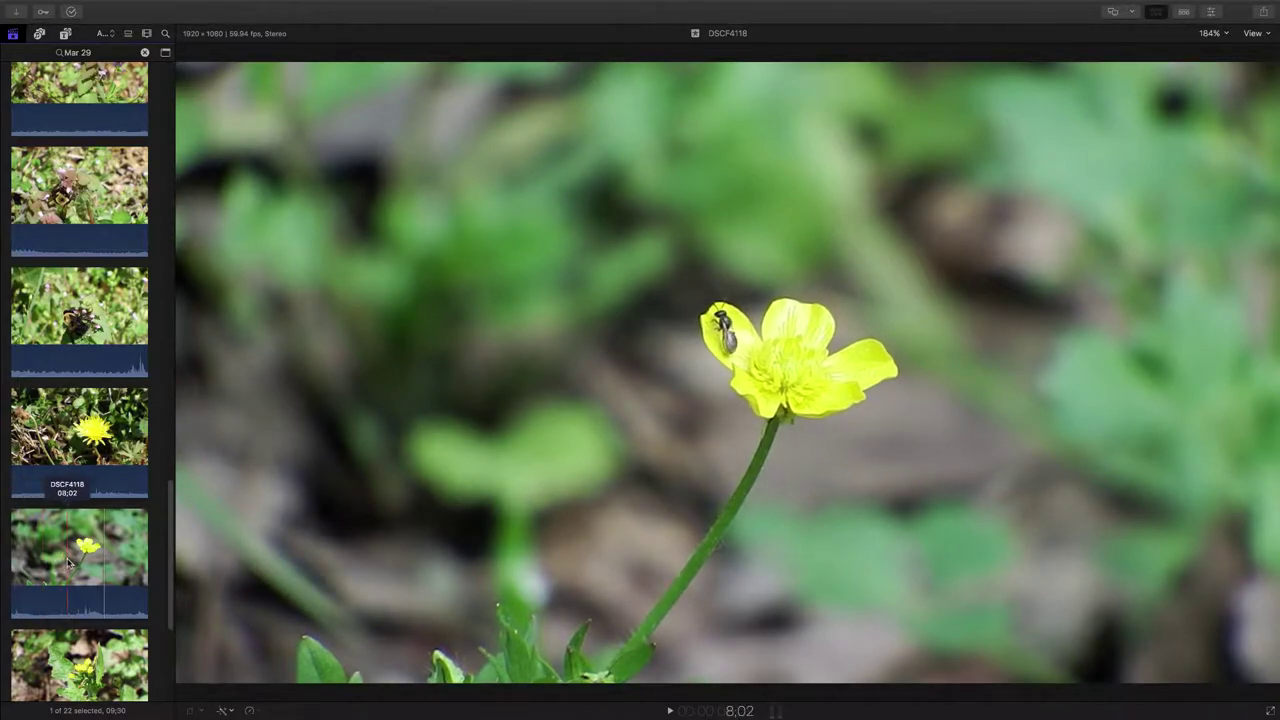
scroll(68, 565, "down", 3)
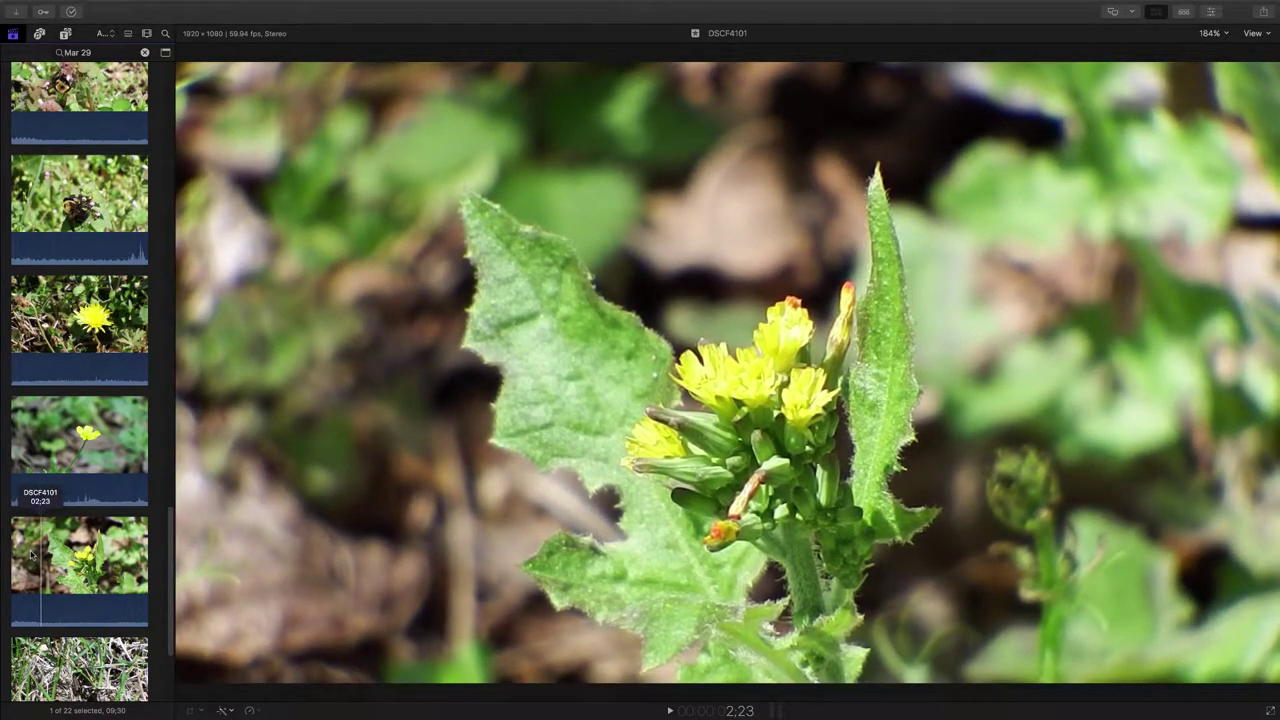
Scroll the browser down to bring up the DSCF4091 box elder bug clip in the grass
scroll(32, 553, "down", 2)
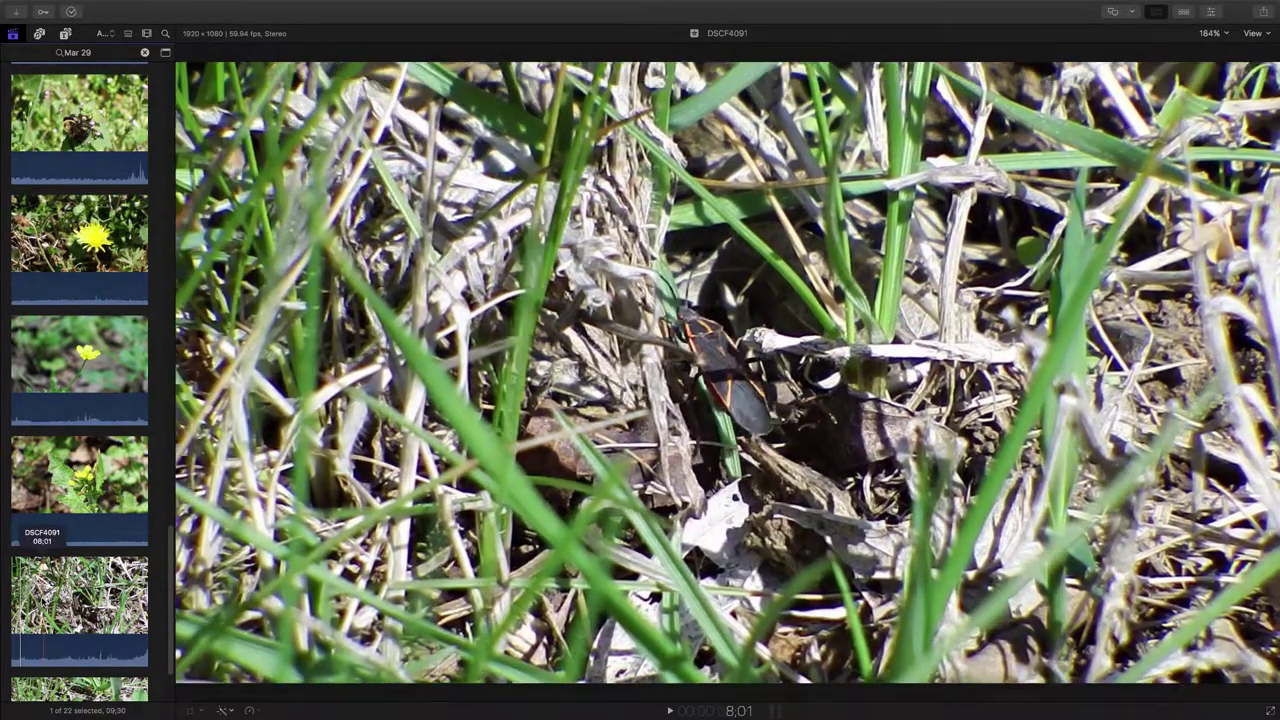
Select clip DSCF4091, then step to DSCF4090 showing the bug on a green leaf
left_click(42, 604)
key("Down")
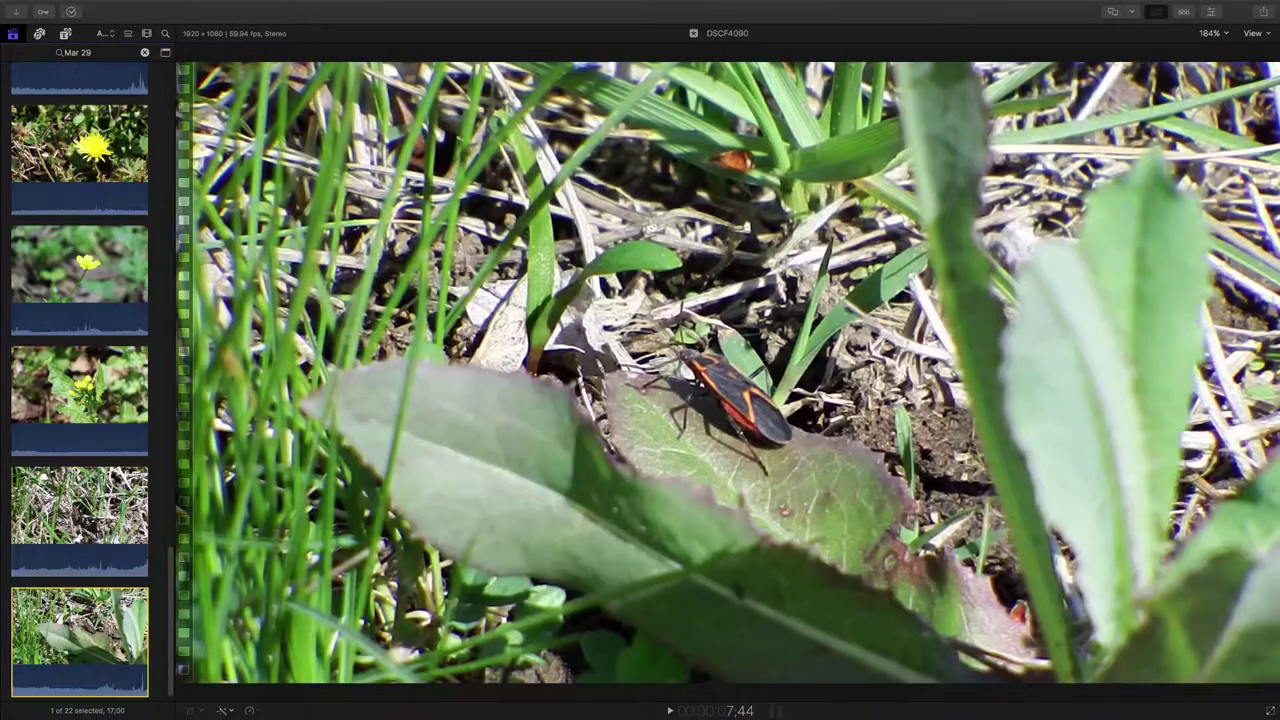